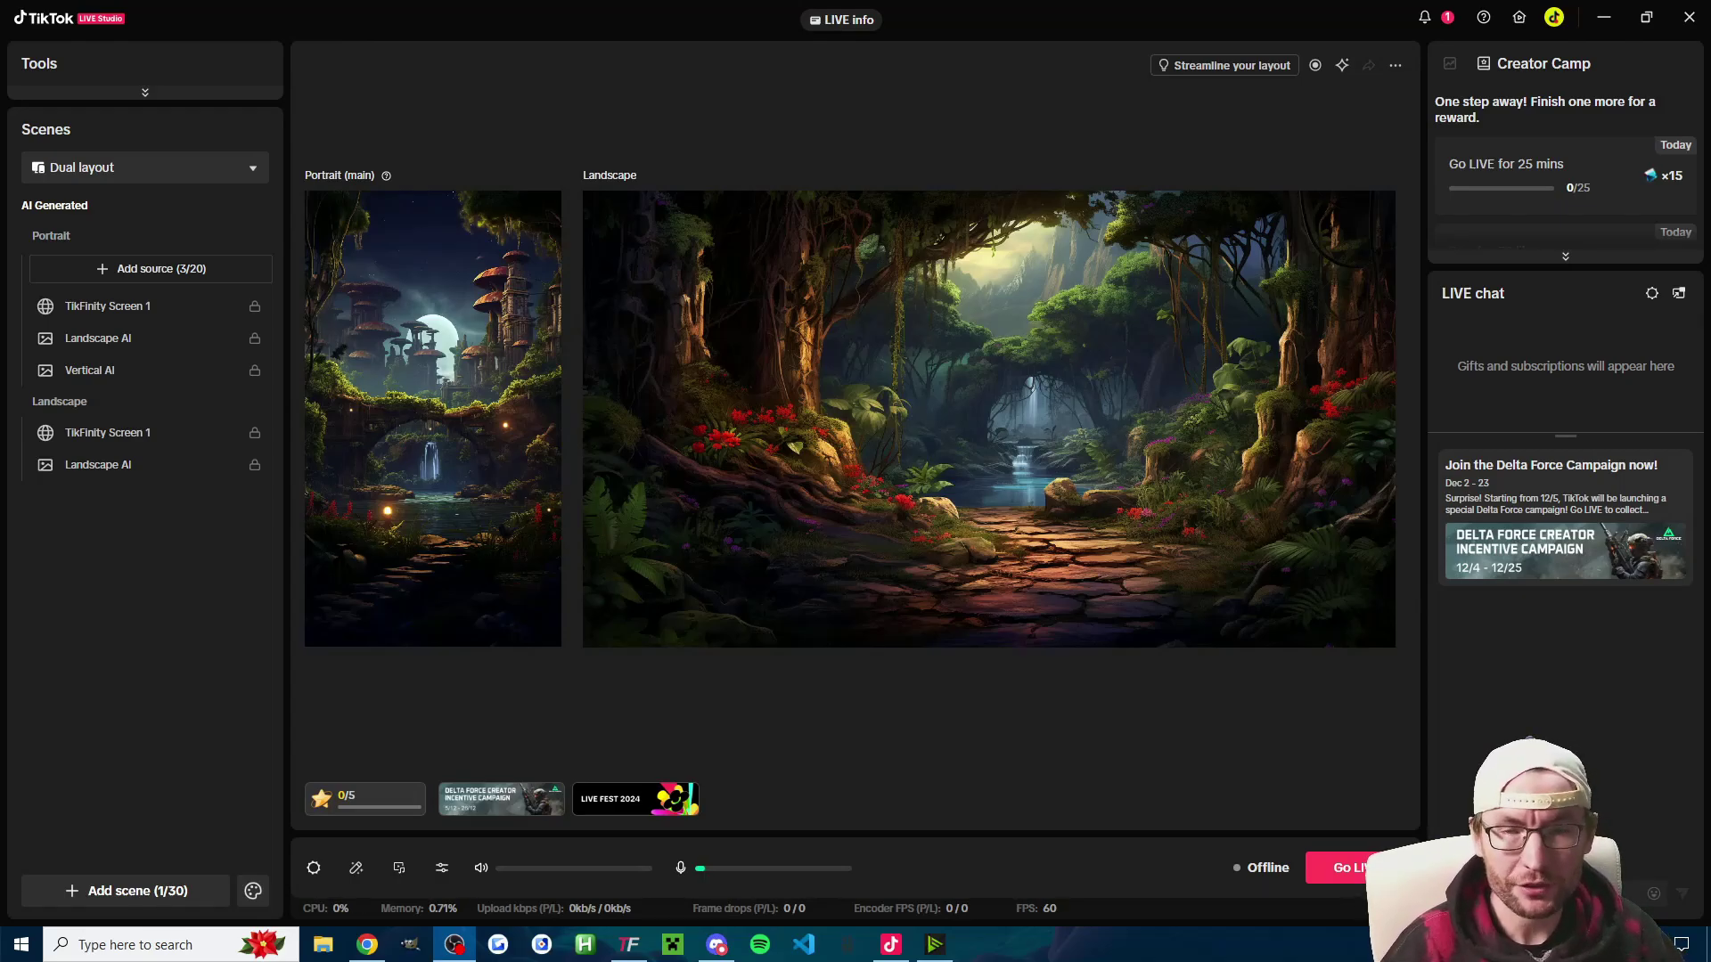
# Step: Open the audio mixer and look through its Microphones, Audio and Media sections
pyautogui.click(441, 869)
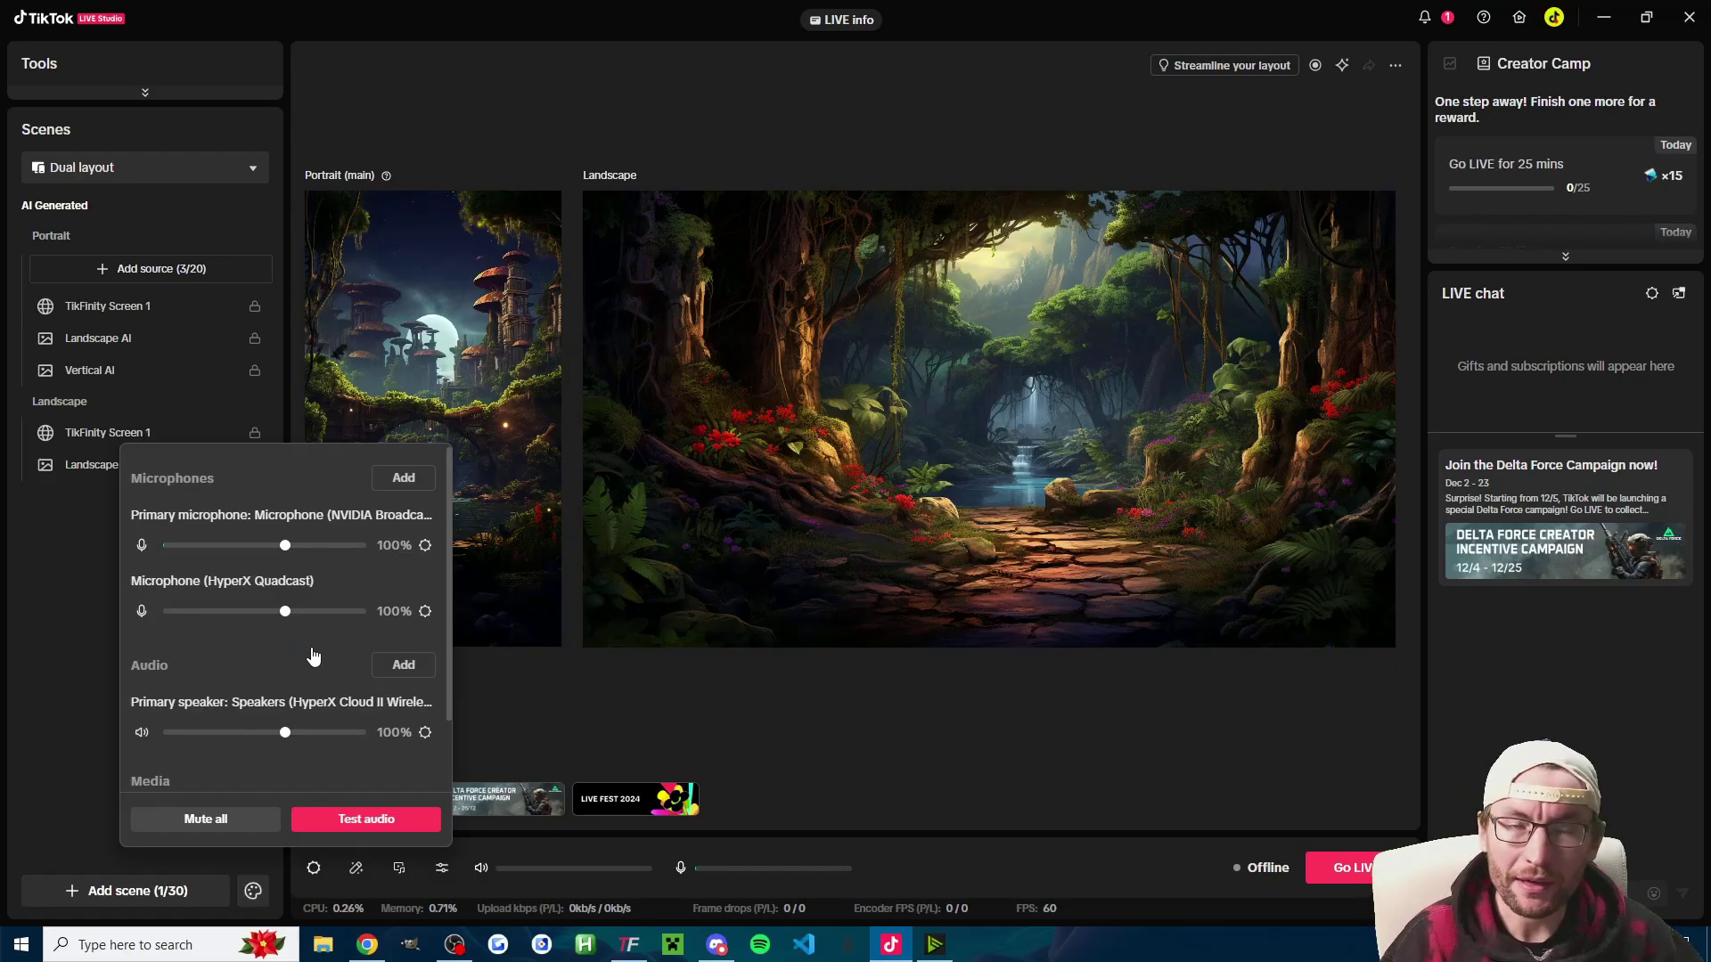
pyautogui.scroll(-1, 319, 640)
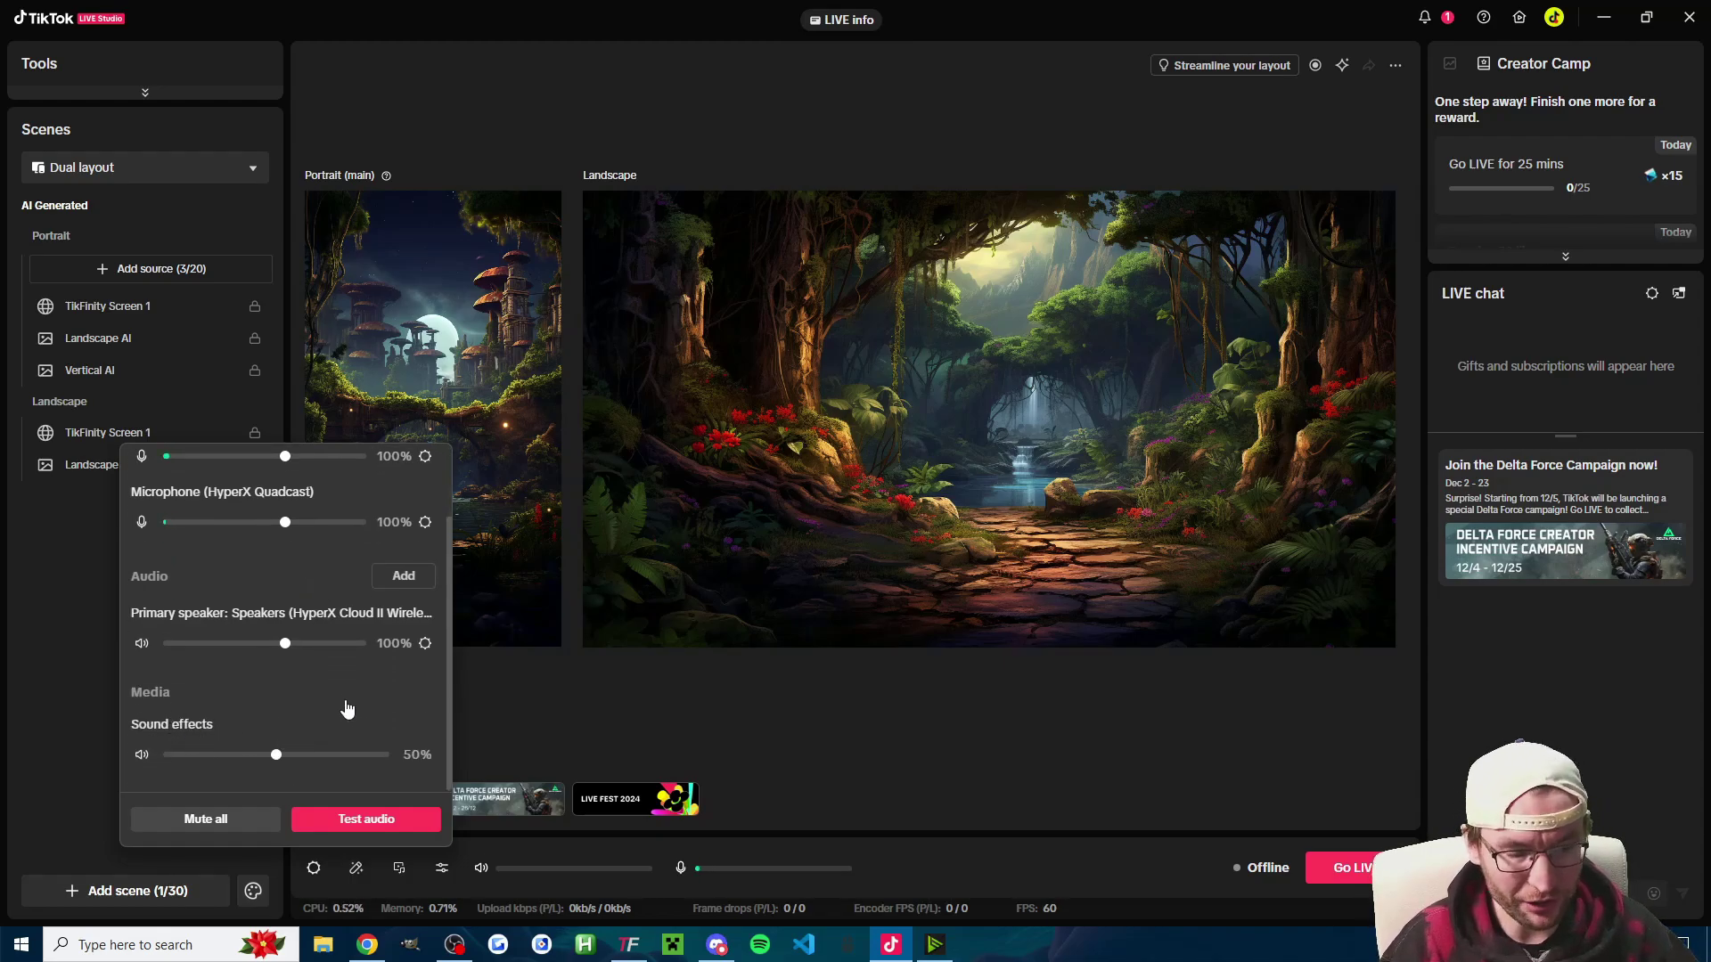
pyautogui.scroll(1, 343, 718)
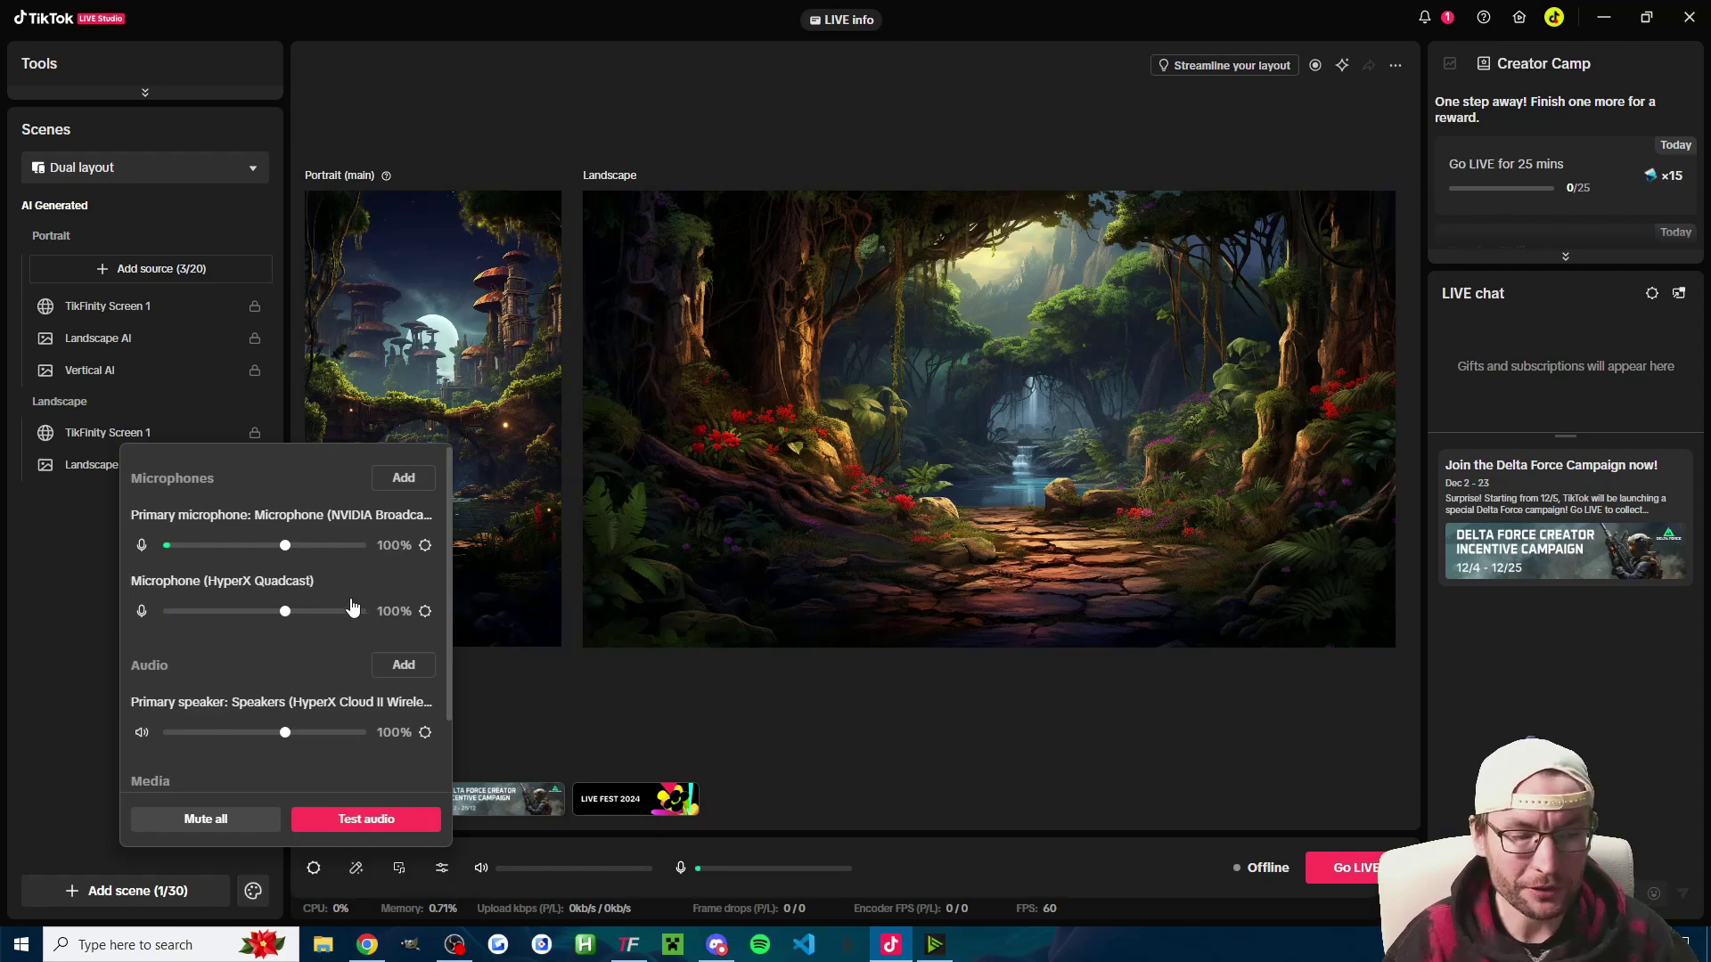
# Step: Delete the extra HyperX Quadcast entry and make HyperX Quadcast the primary mic with noise suppression on
pyautogui.click(426, 612)
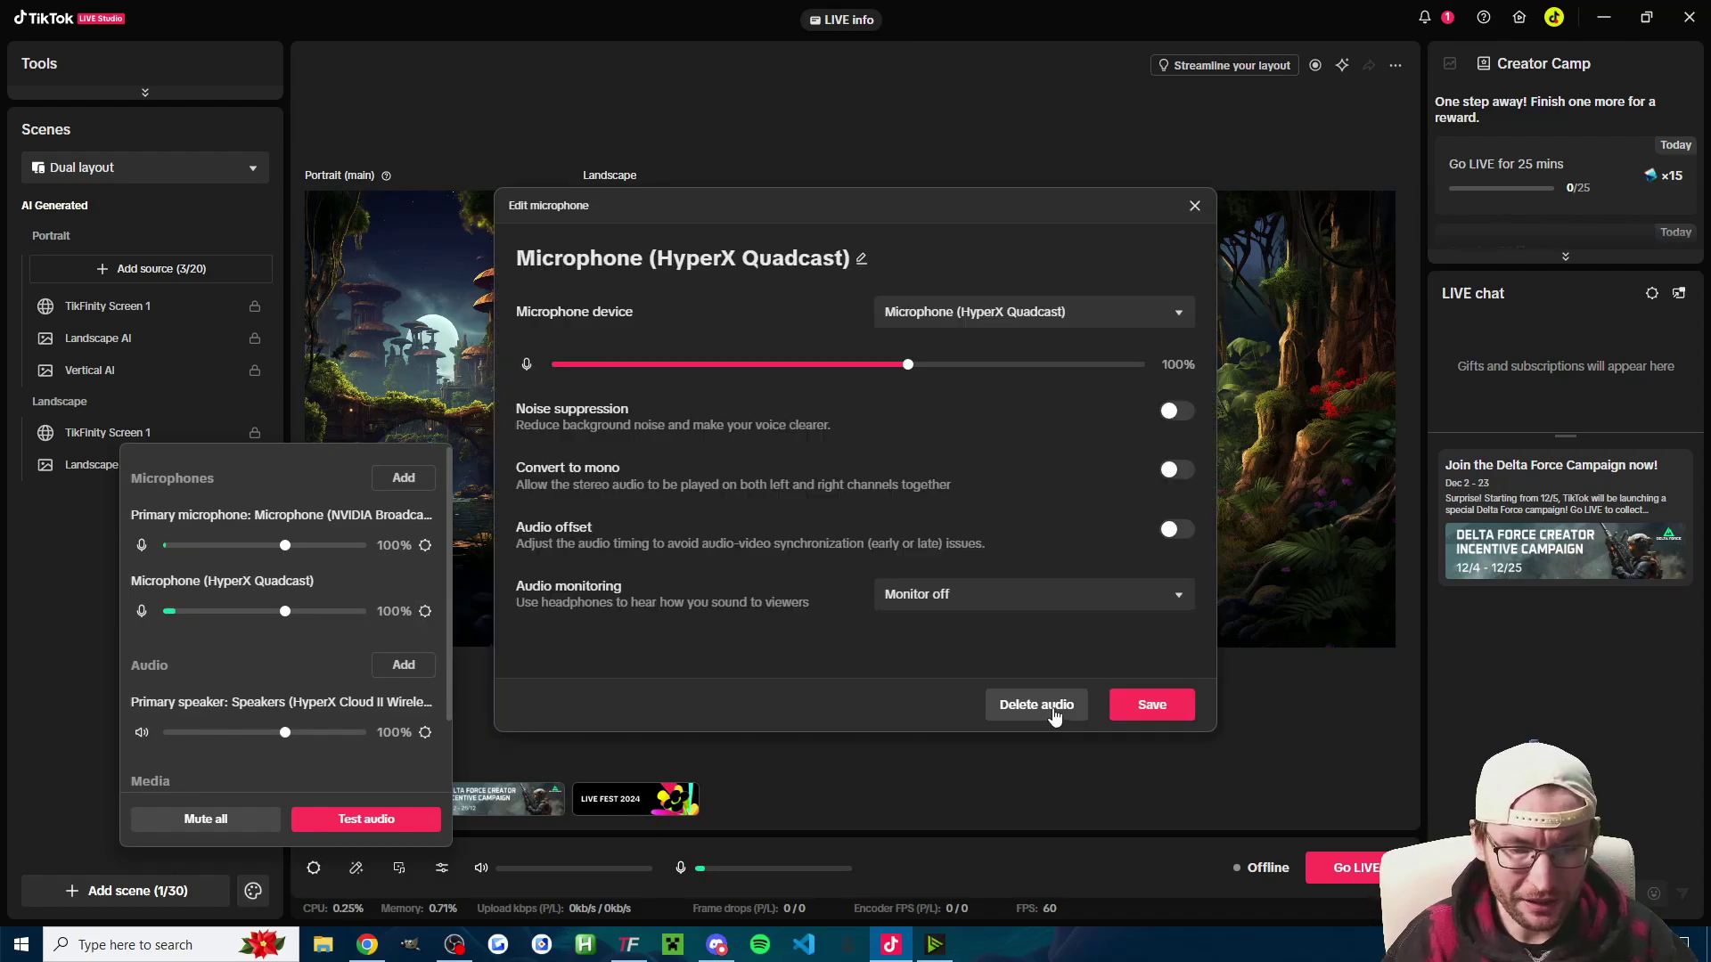
pyautogui.click(1054, 718)
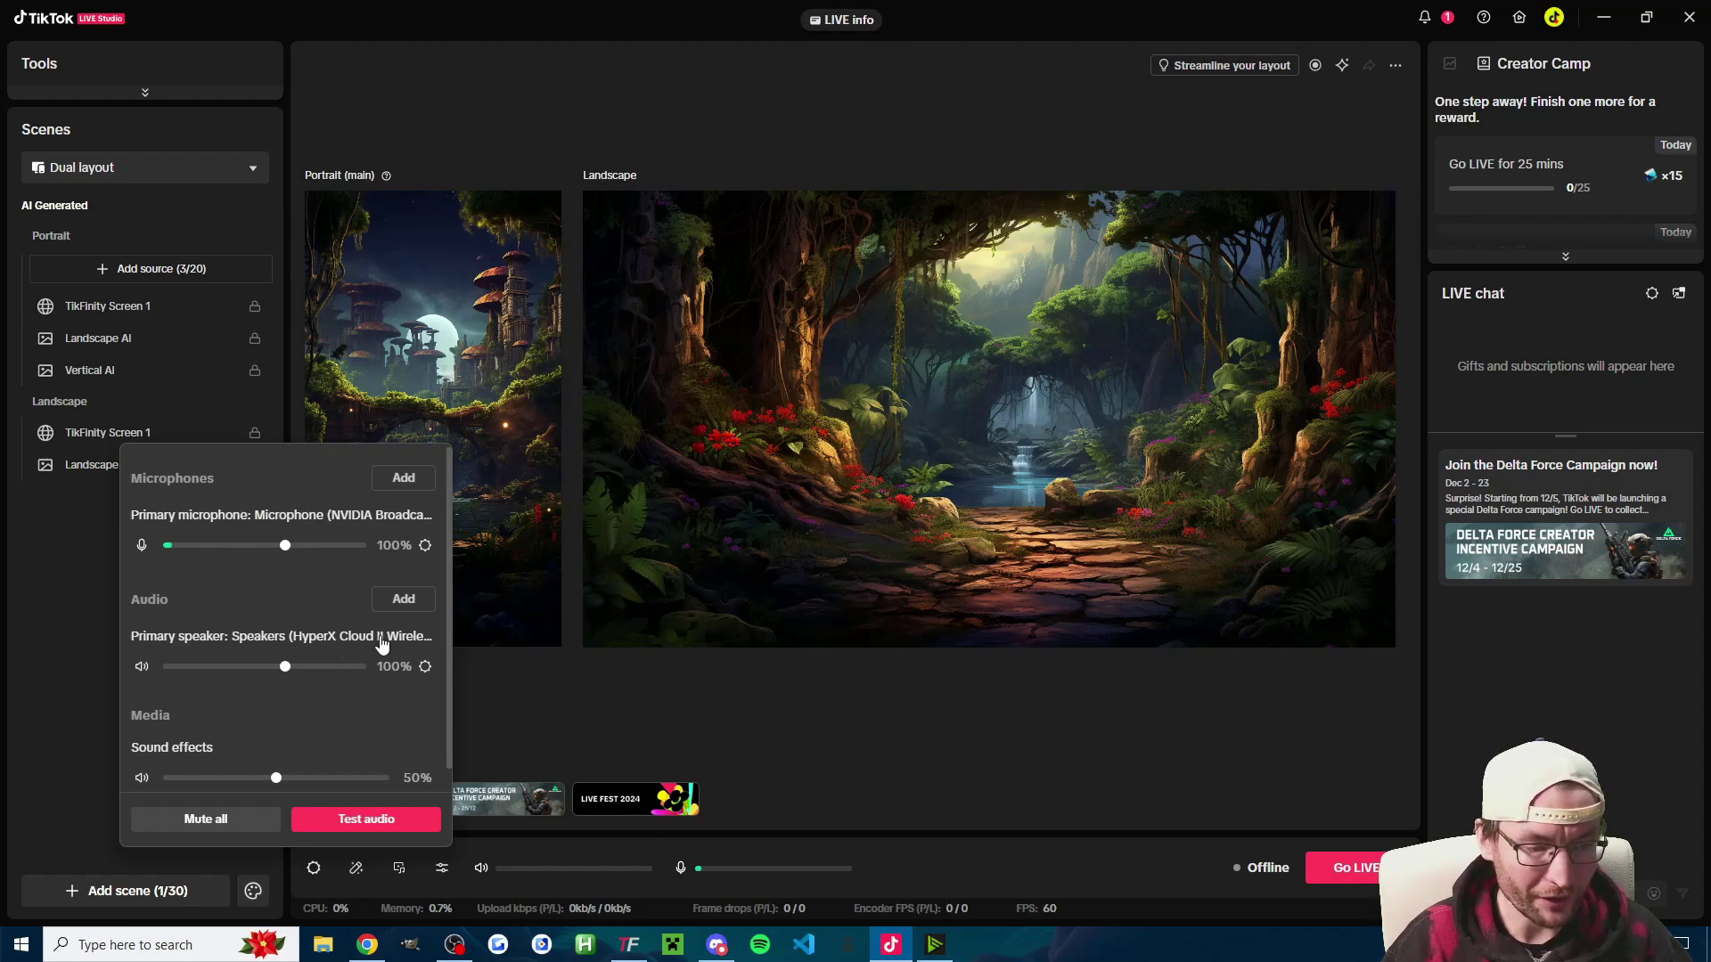
pyautogui.click(425, 546)
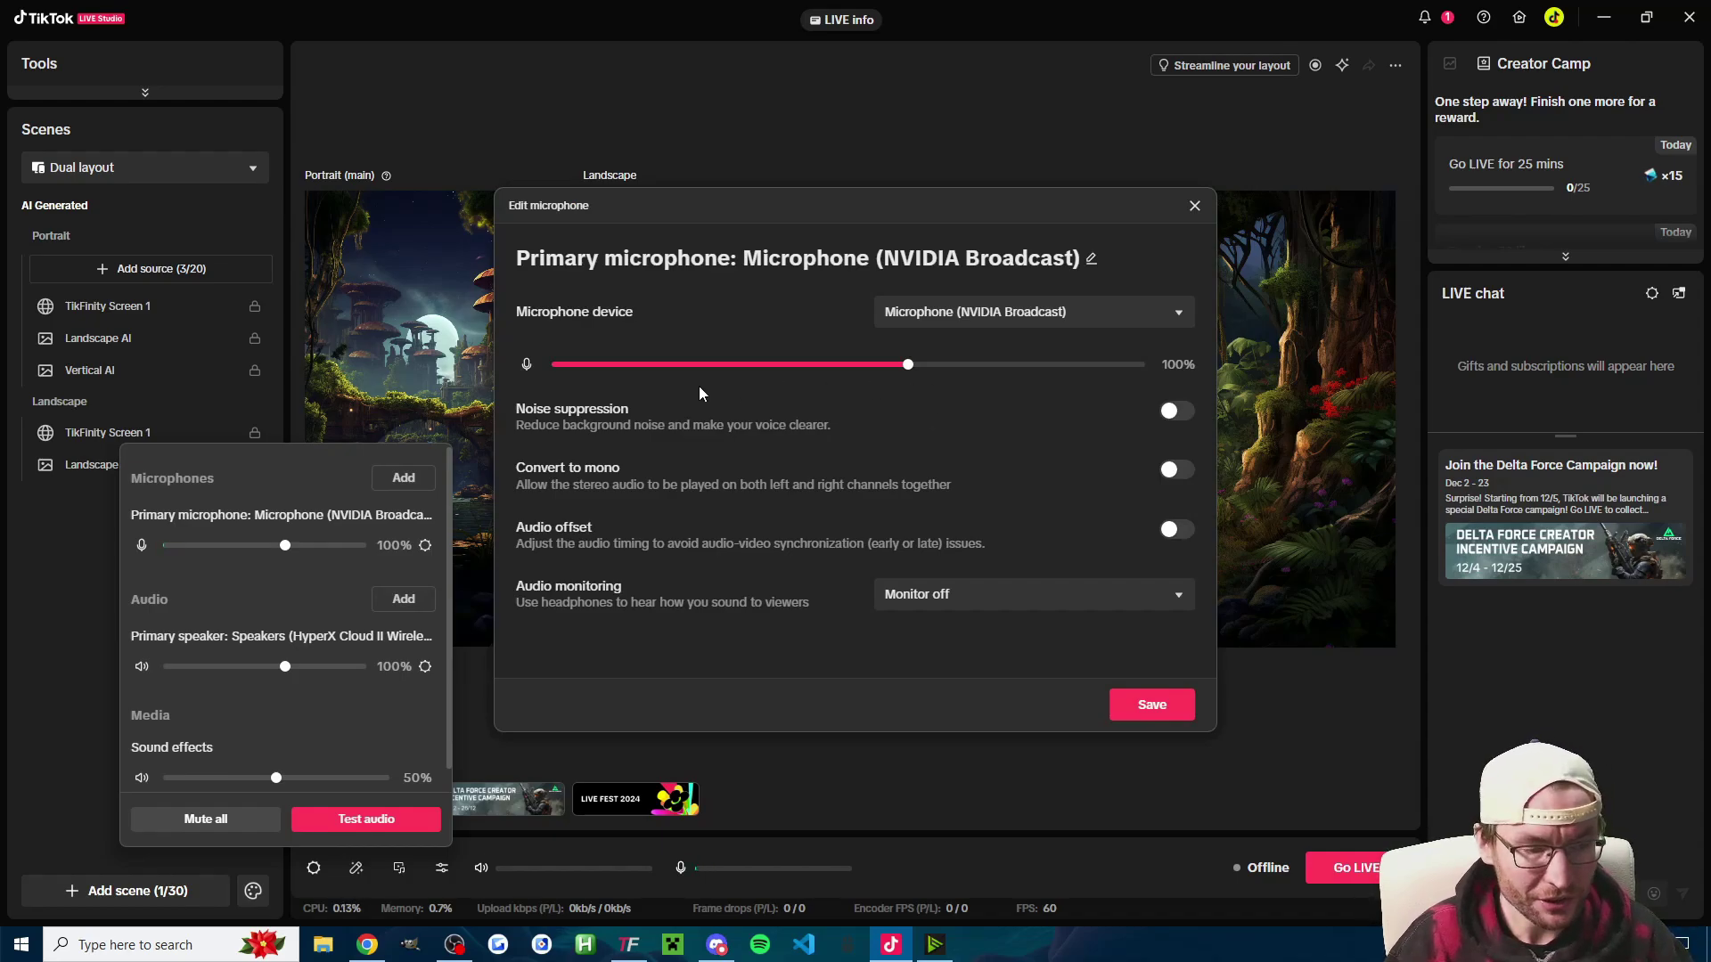
pyautogui.click(968, 321)
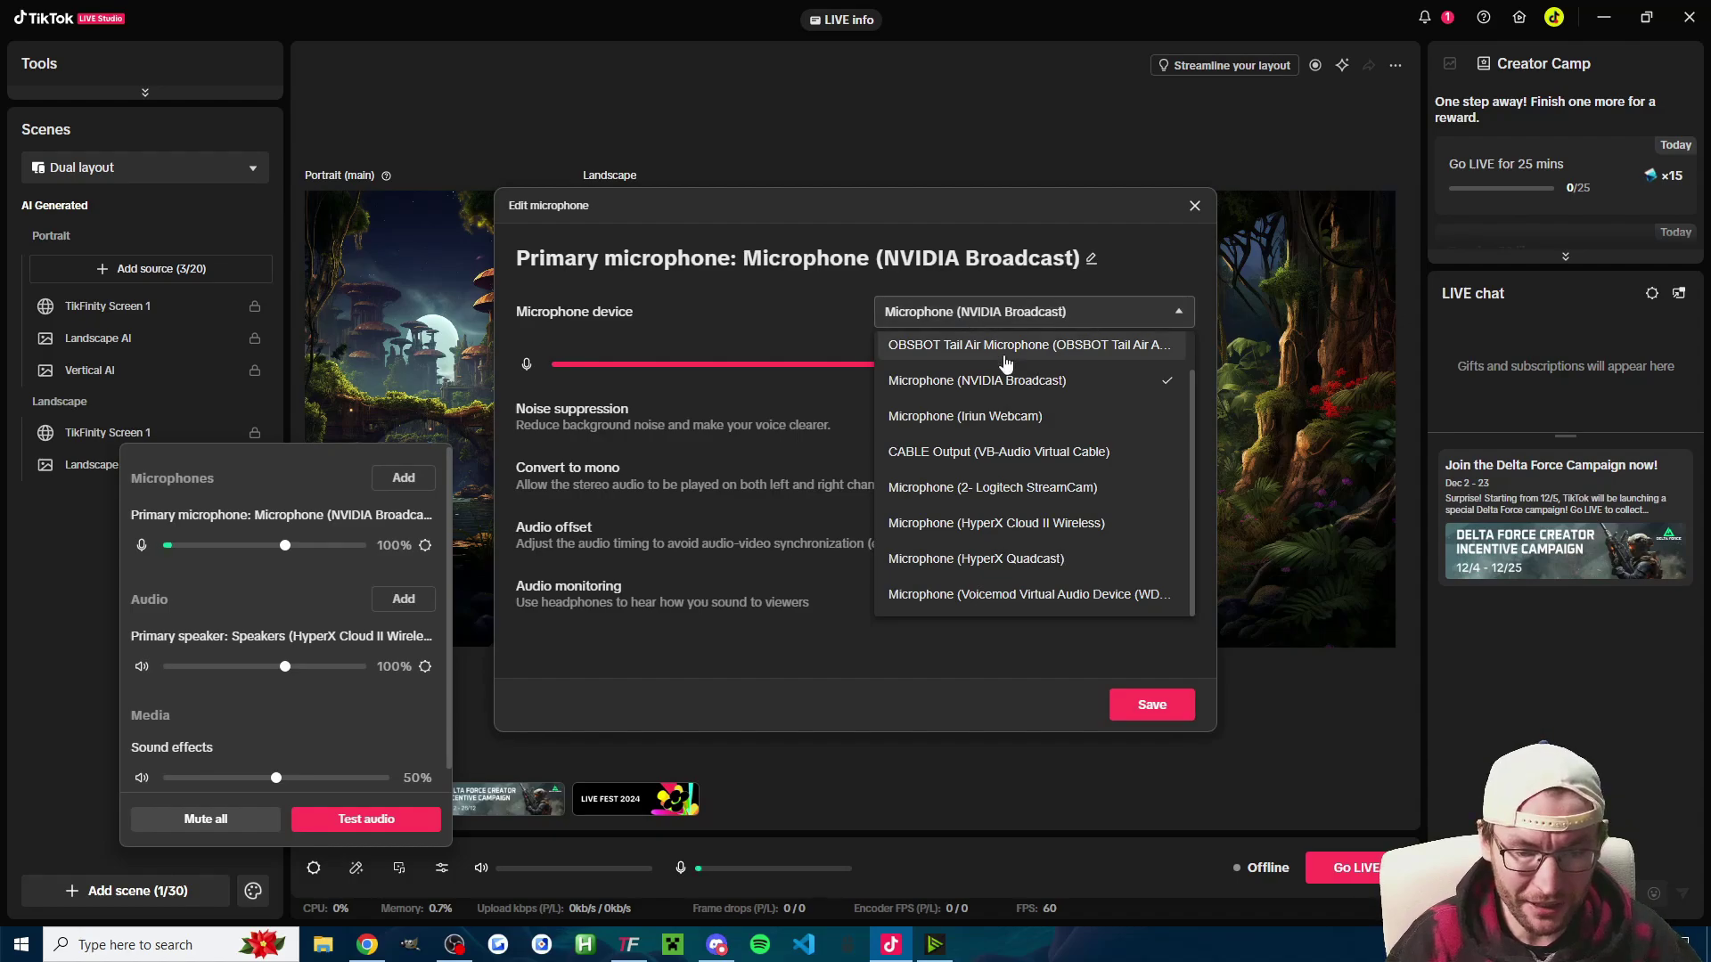
pyautogui.click(1024, 559)
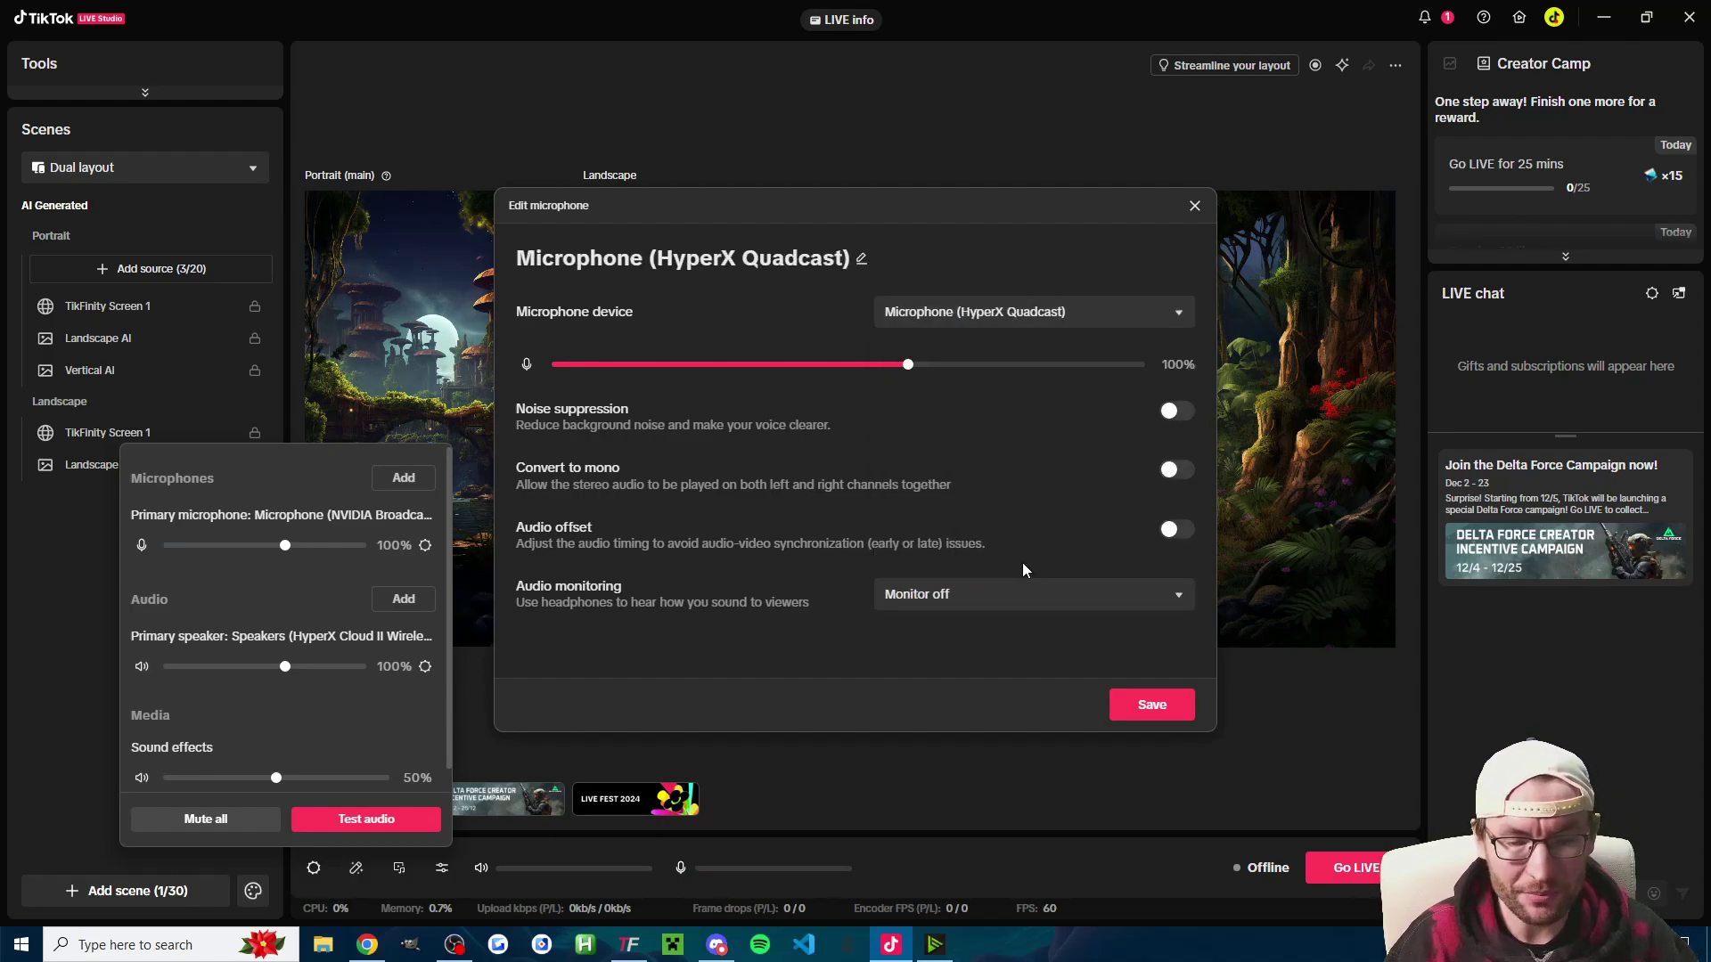
pyautogui.click(1173, 412)
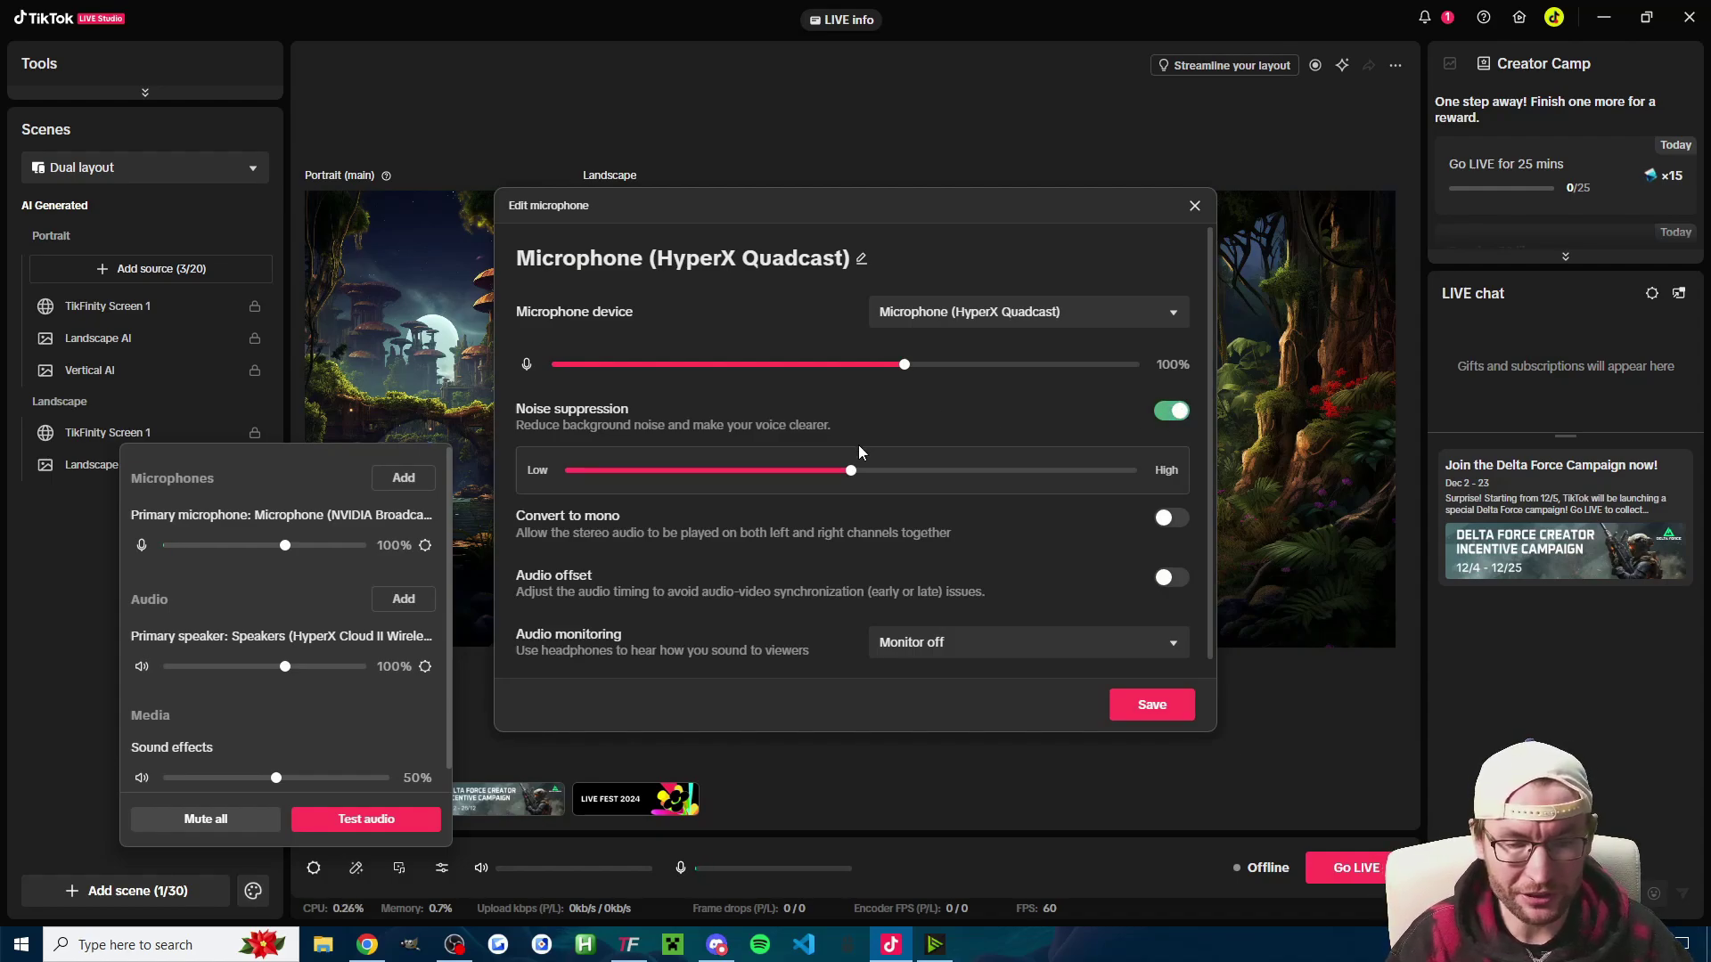
pyautogui.moveTo(869, 449)
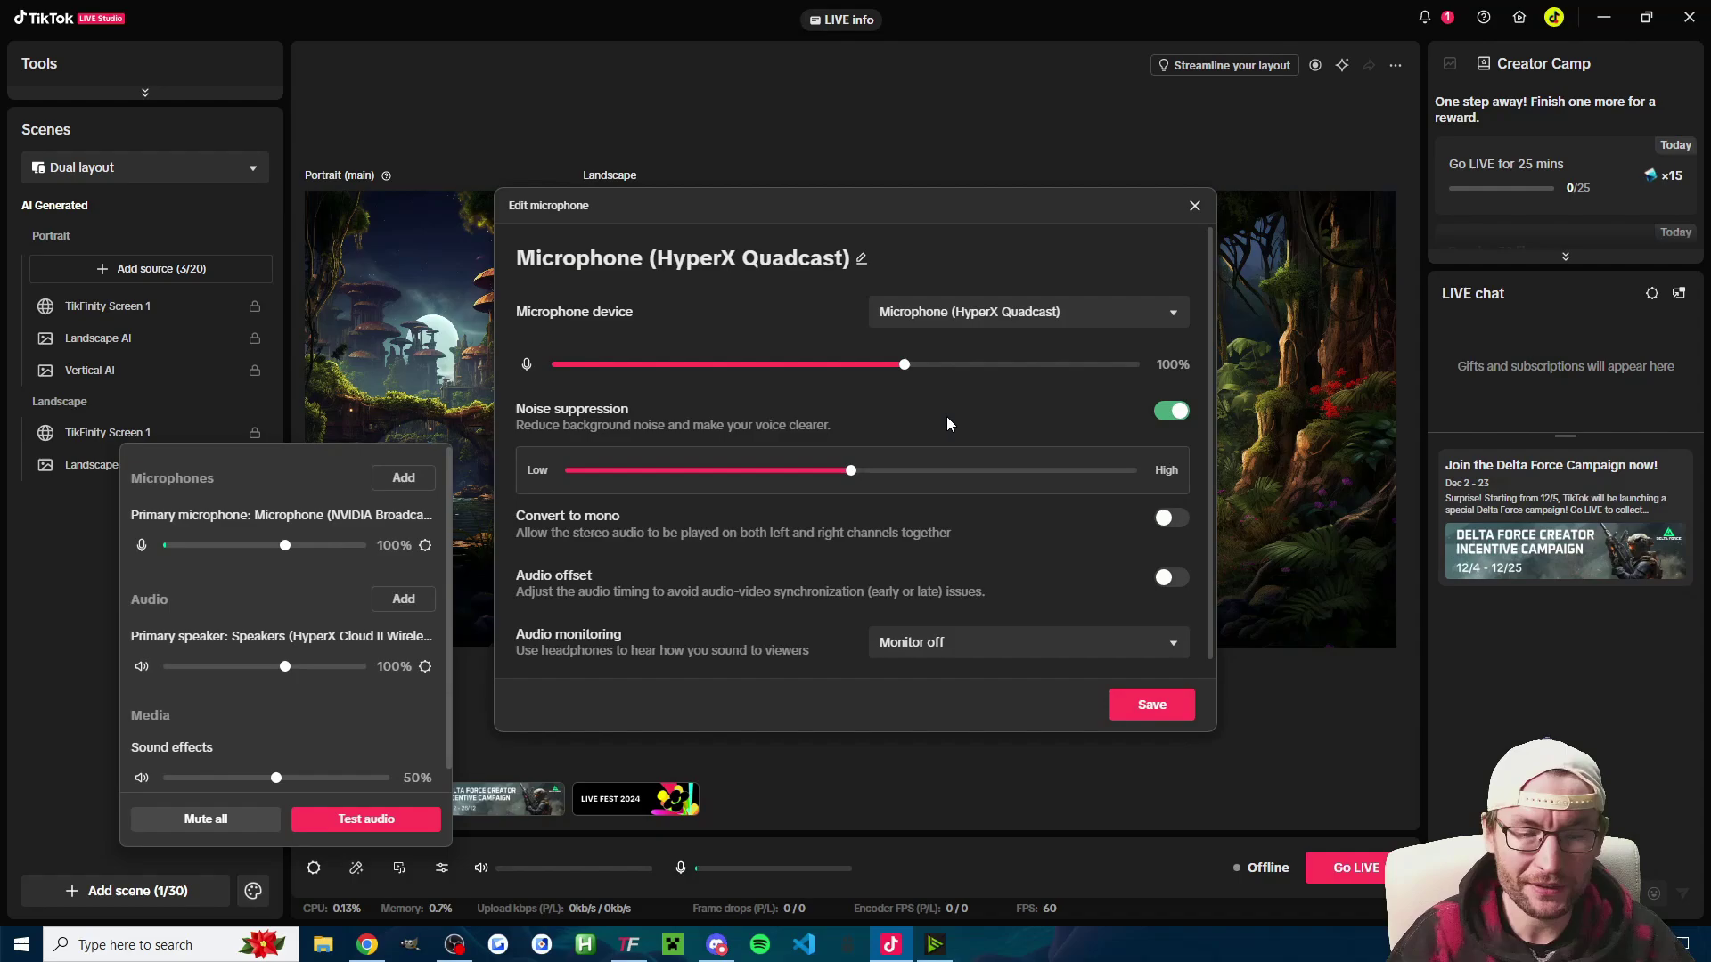
pyautogui.click(1141, 708)
pyautogui.click(425, 667)
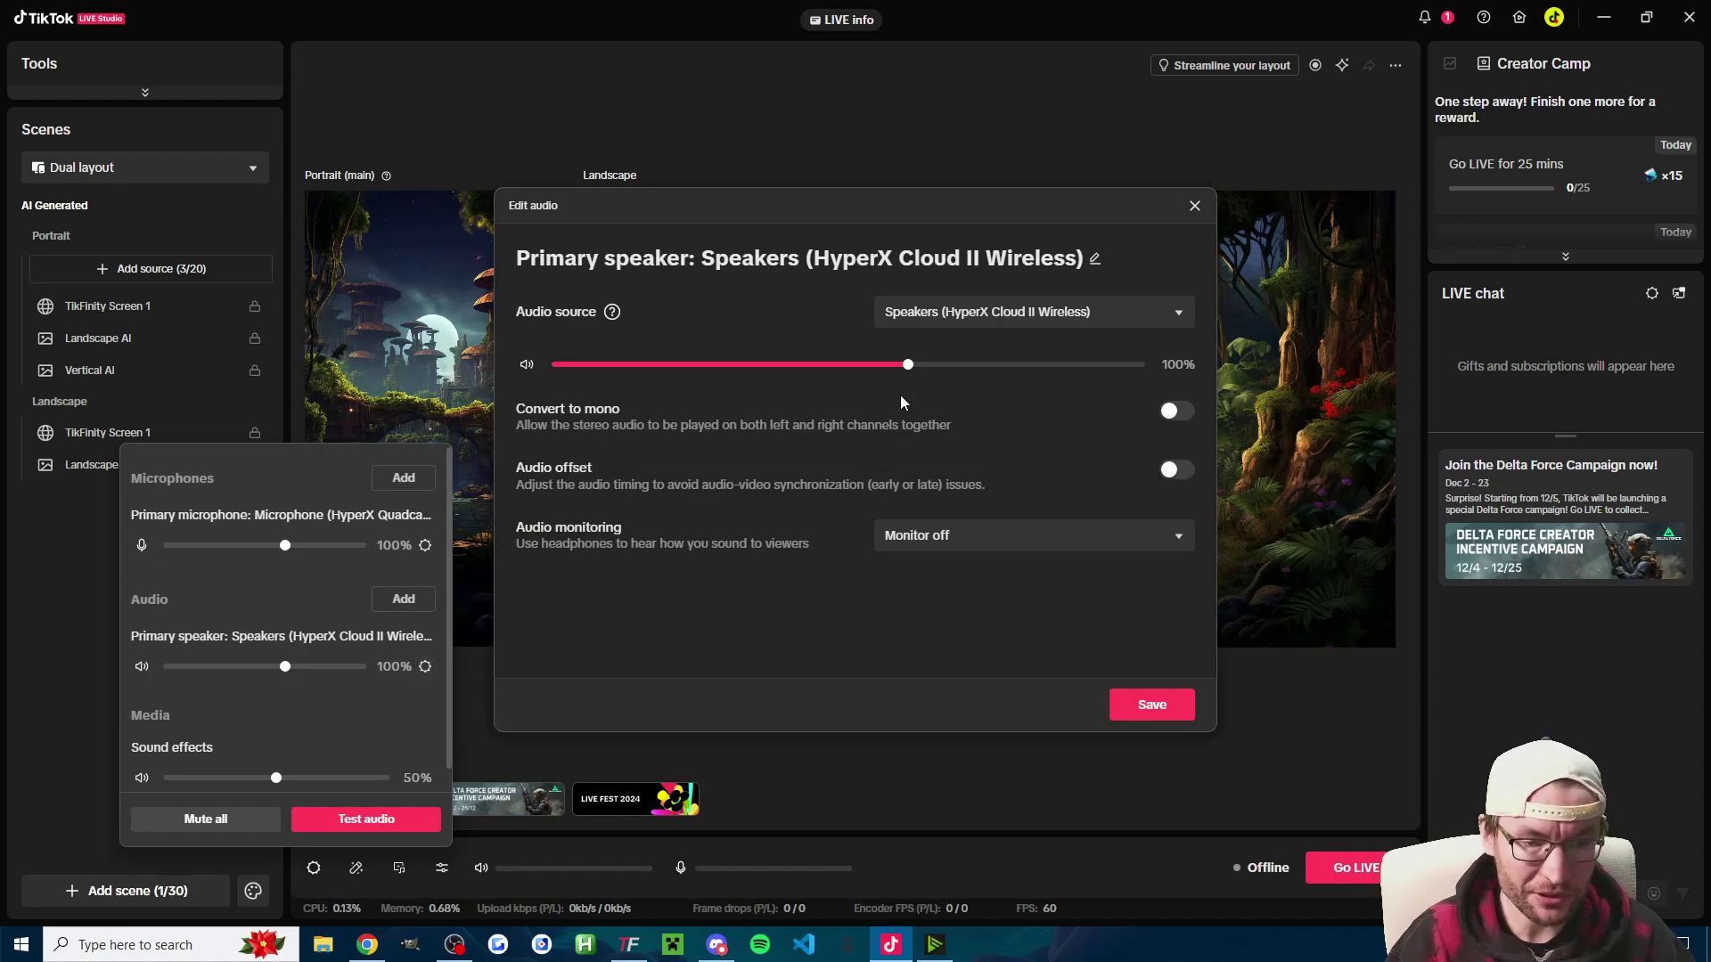
pyautogui.click(1034, 311)
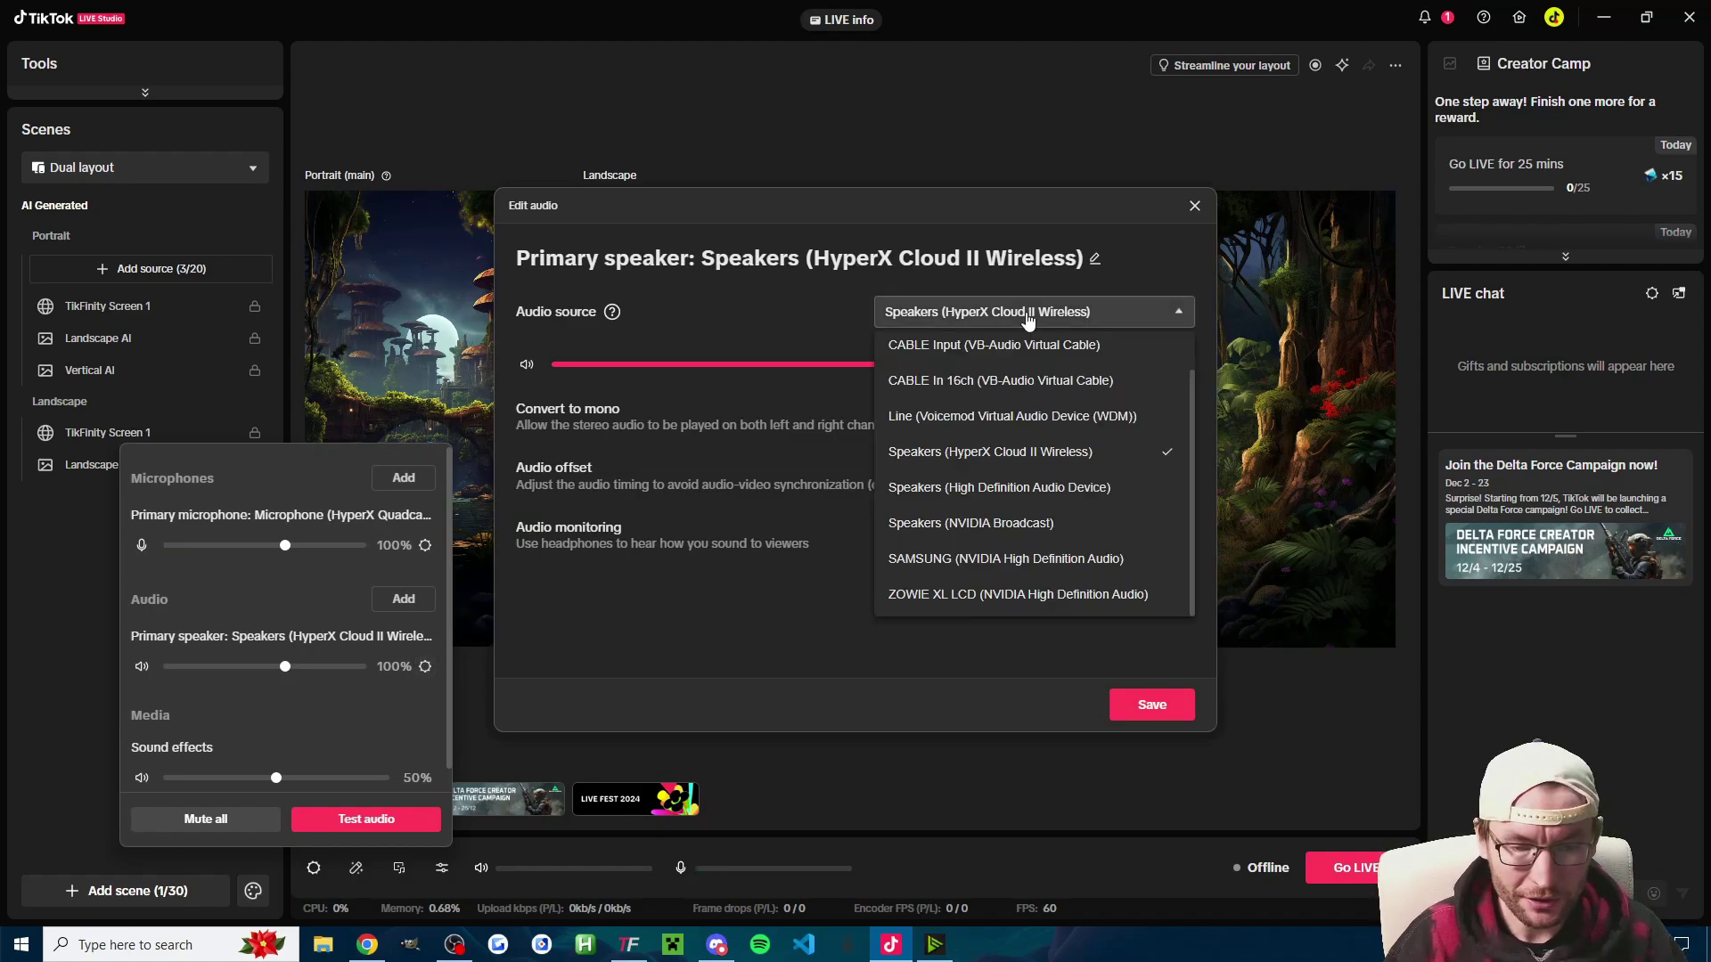
pyautogui.click(1145, 255)
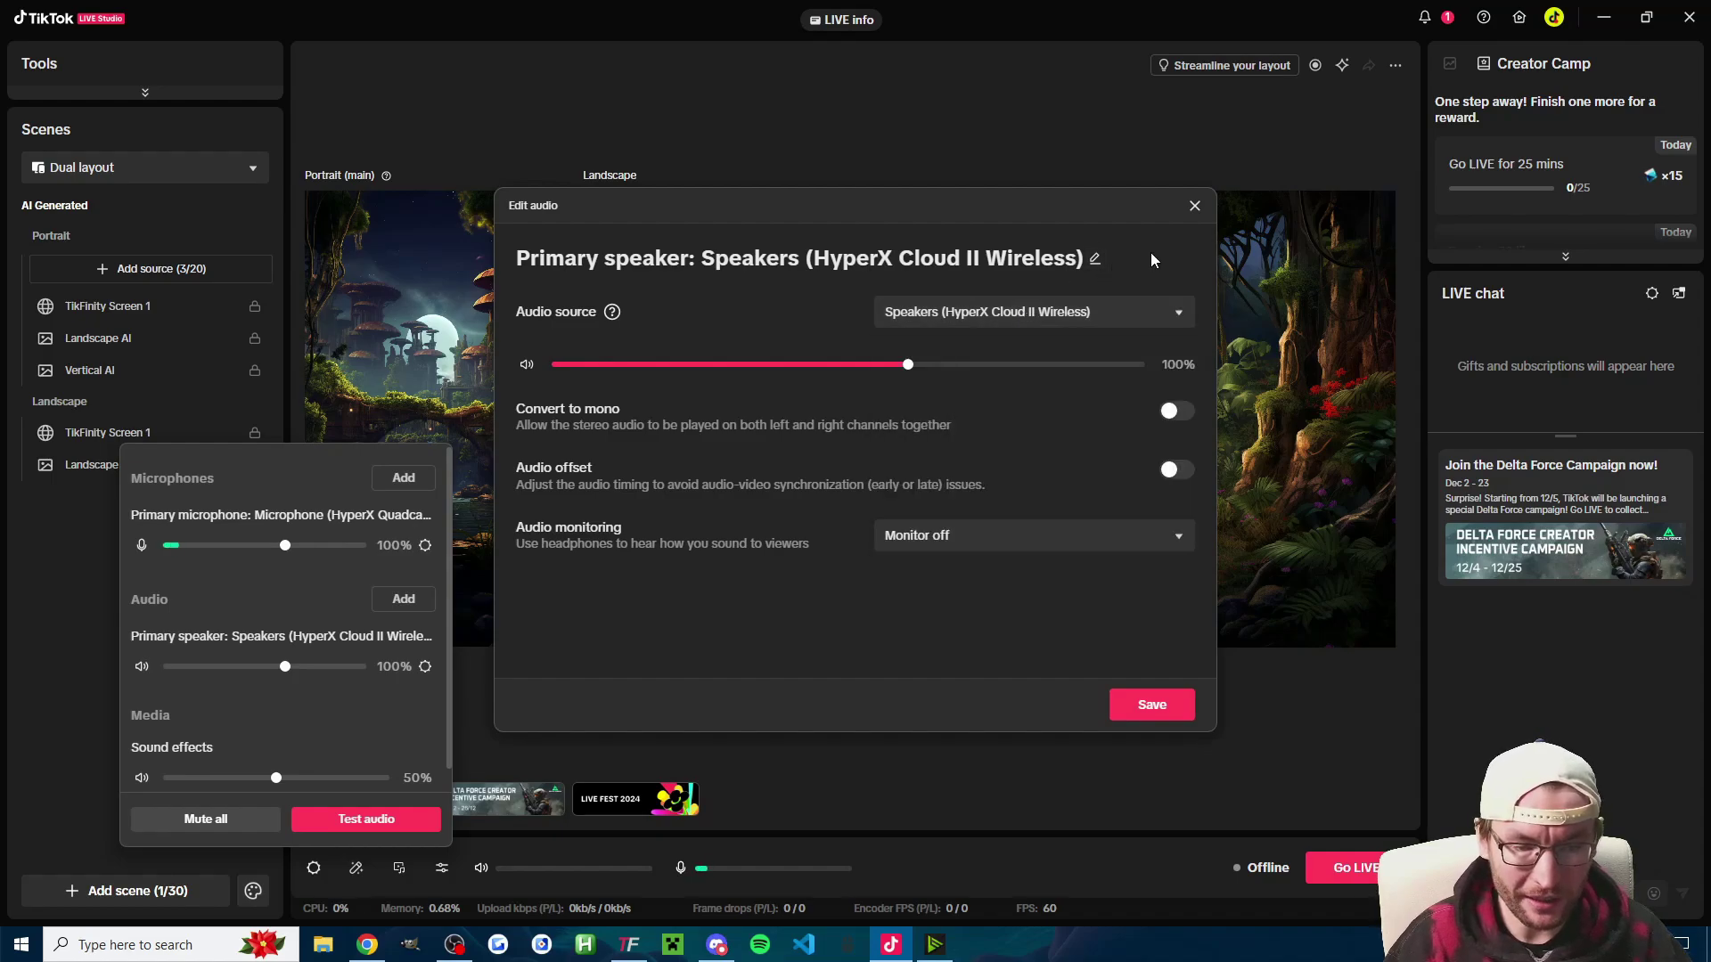
pyautogui.click(1158, 706)
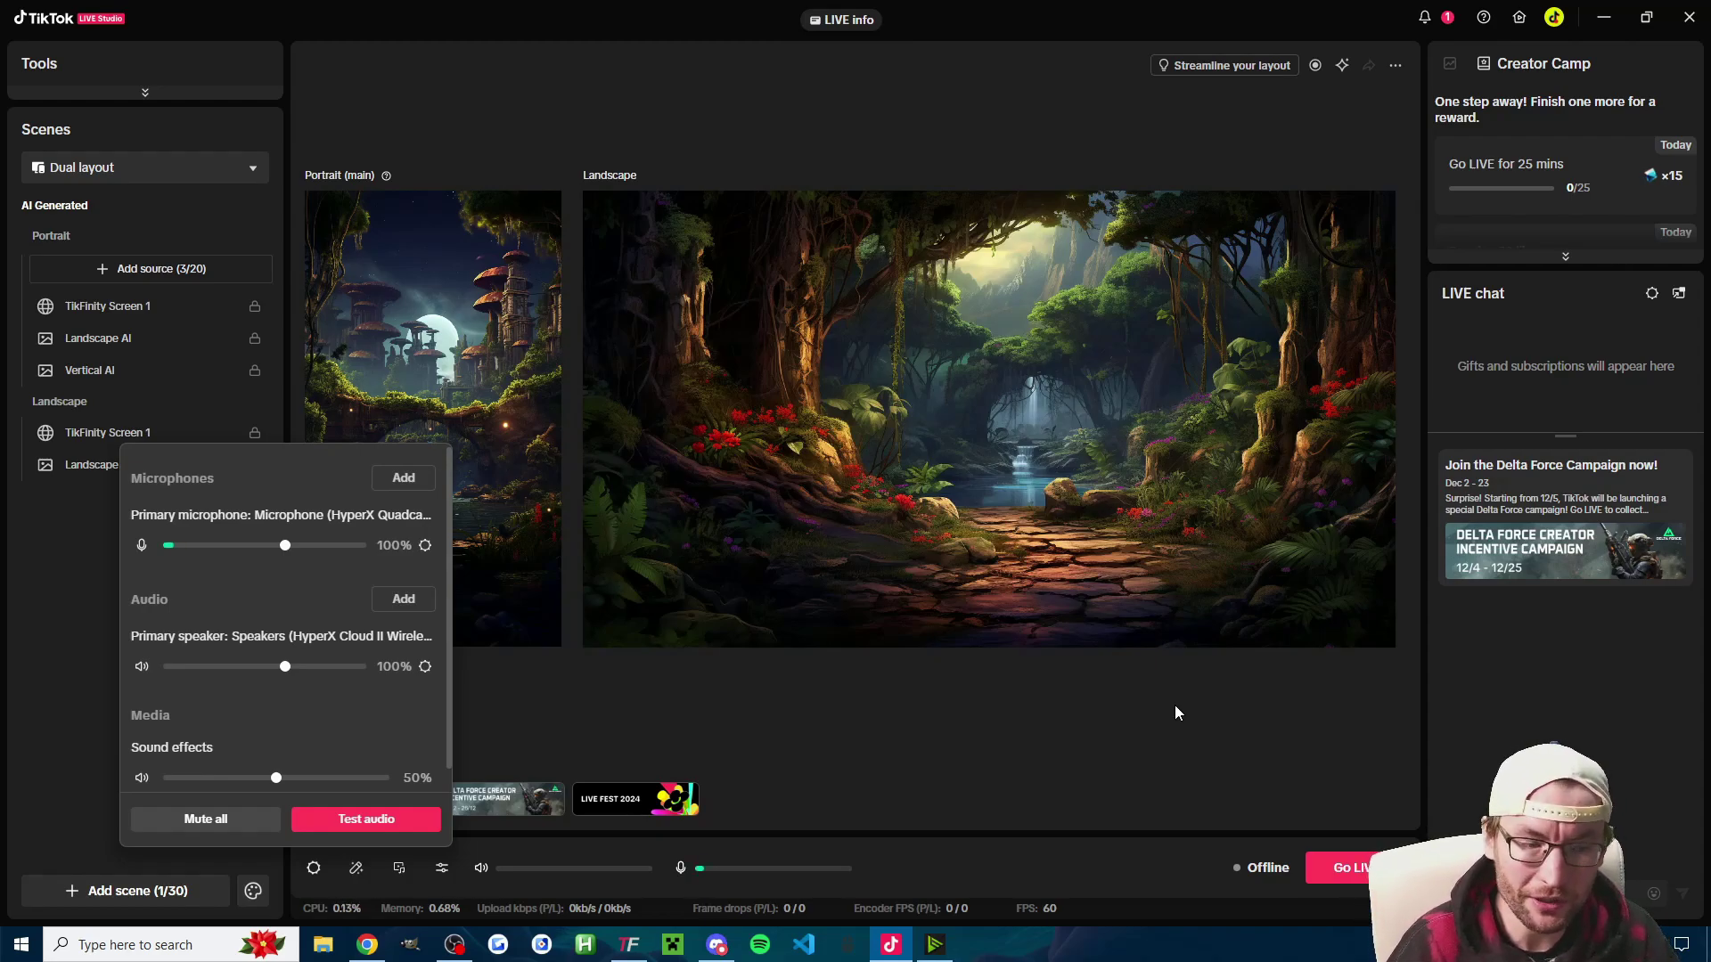
# Step: Reopen the mixer, leave the primary microphone volume at 100%, and close the mixer
pyautogui.click(533, 729)
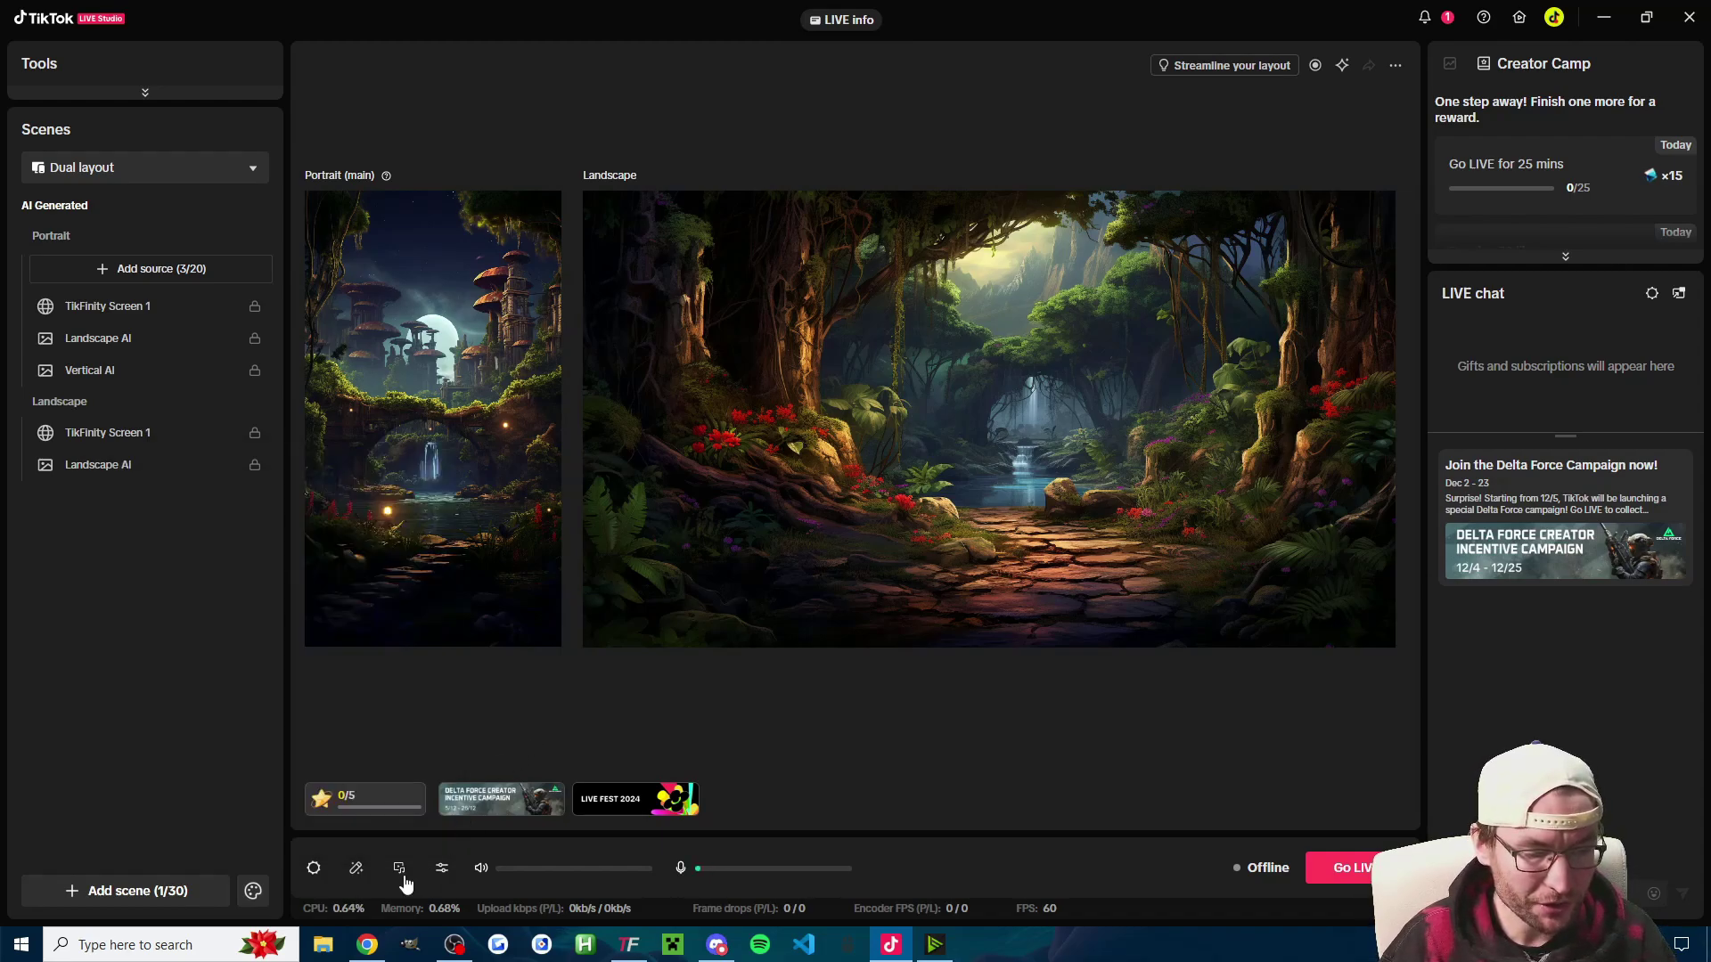
pyautogui.click(401, 877)
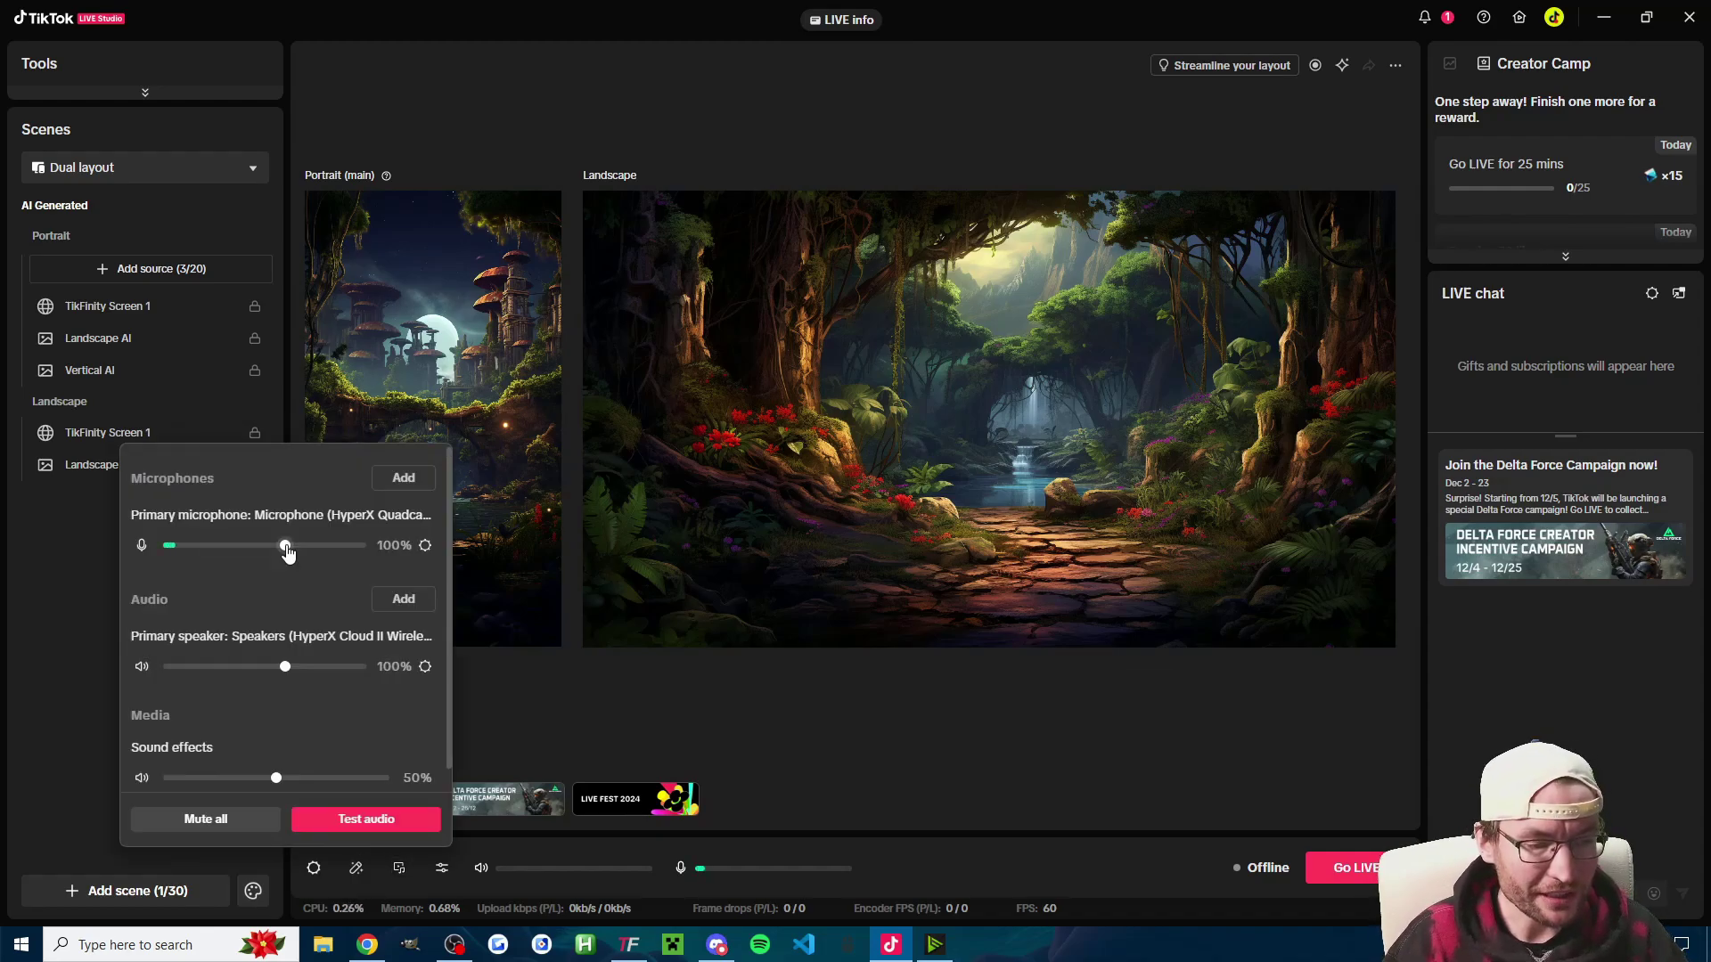
pyautogui.moveTo(285, 547)
pyautogui.mouseDown()
pyautogui.moveTo(309, 548)
pyautogui.moveTo(269, 548)
pyautogui.moveTo(286, 546)
pyautogui.mouseUp()
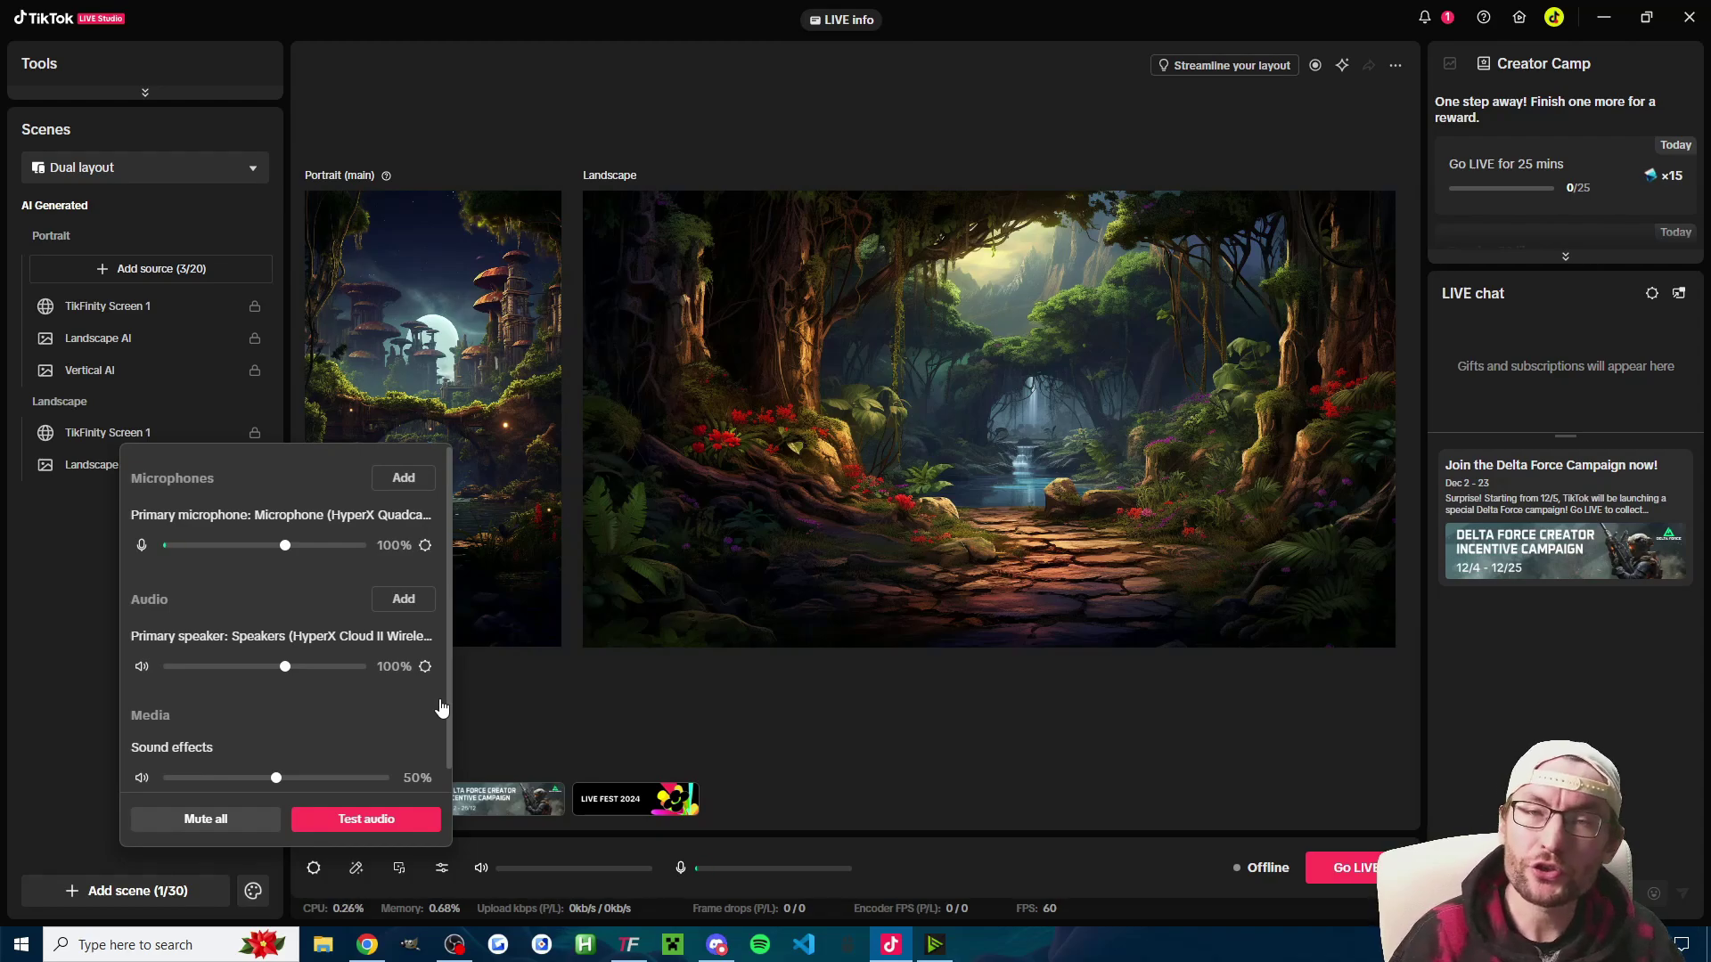
pyautogui.click(872, 757)
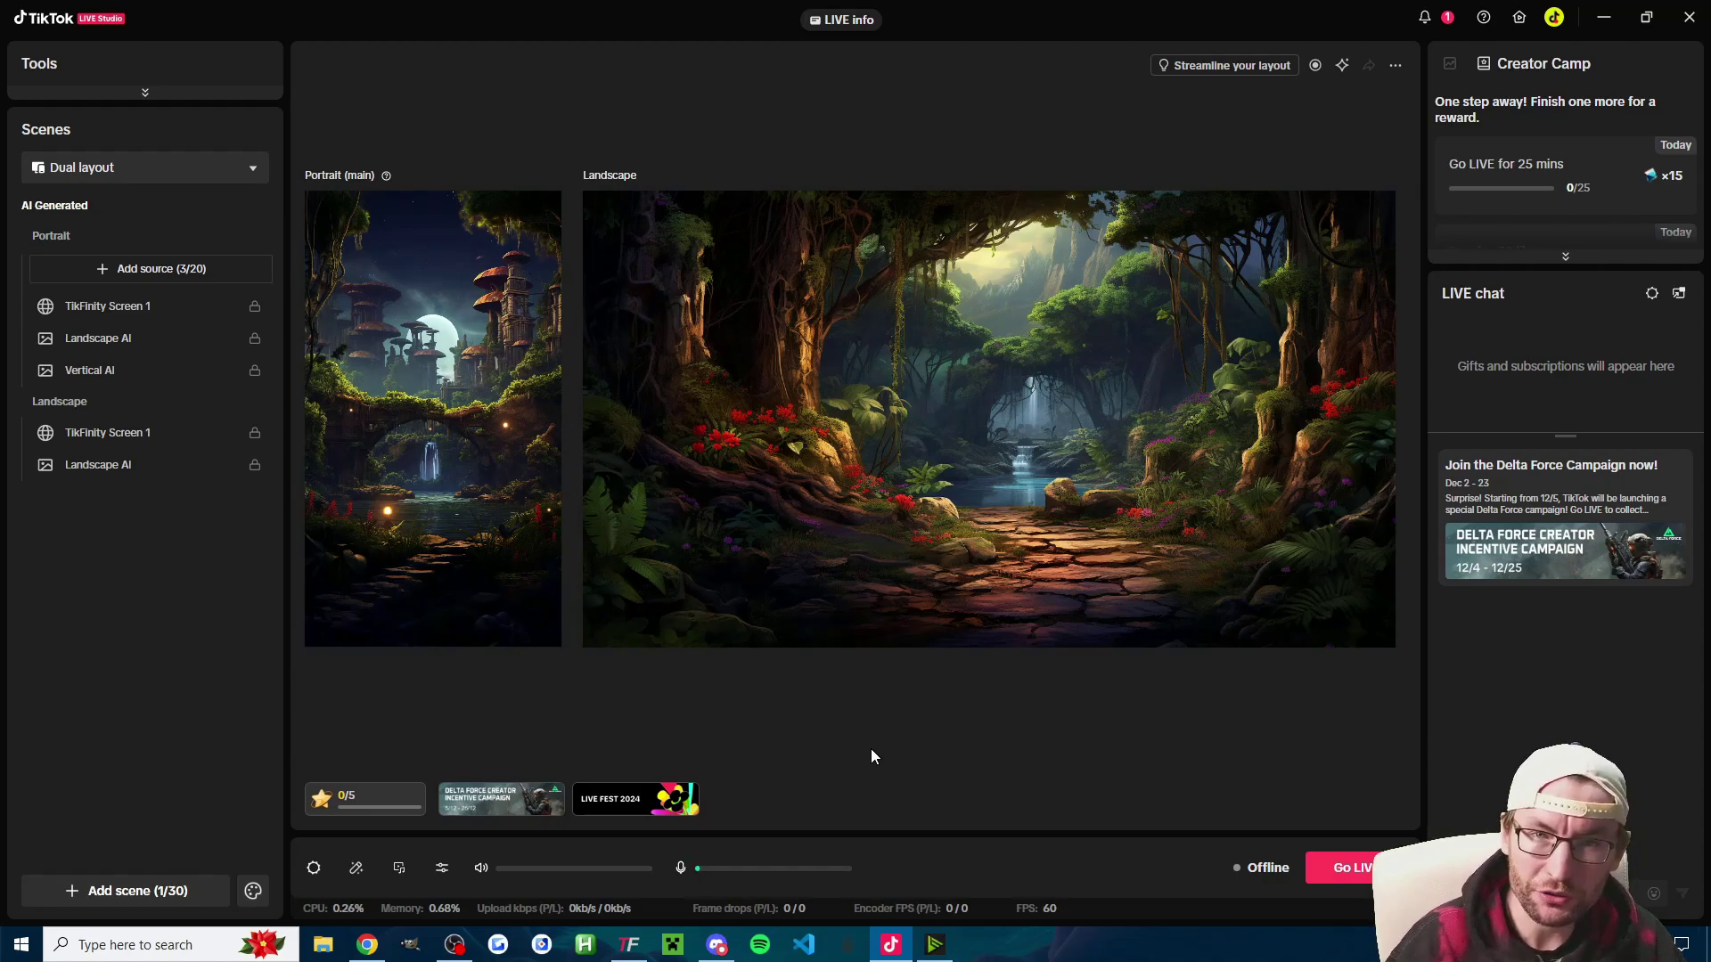
# Step: In TikFinity, copy the Screen 1 overlay URL from the Actions & Events page
pyautogui.hotkey('alt', 'Tab')
pyautogui.scroll(10, 1025, 659)
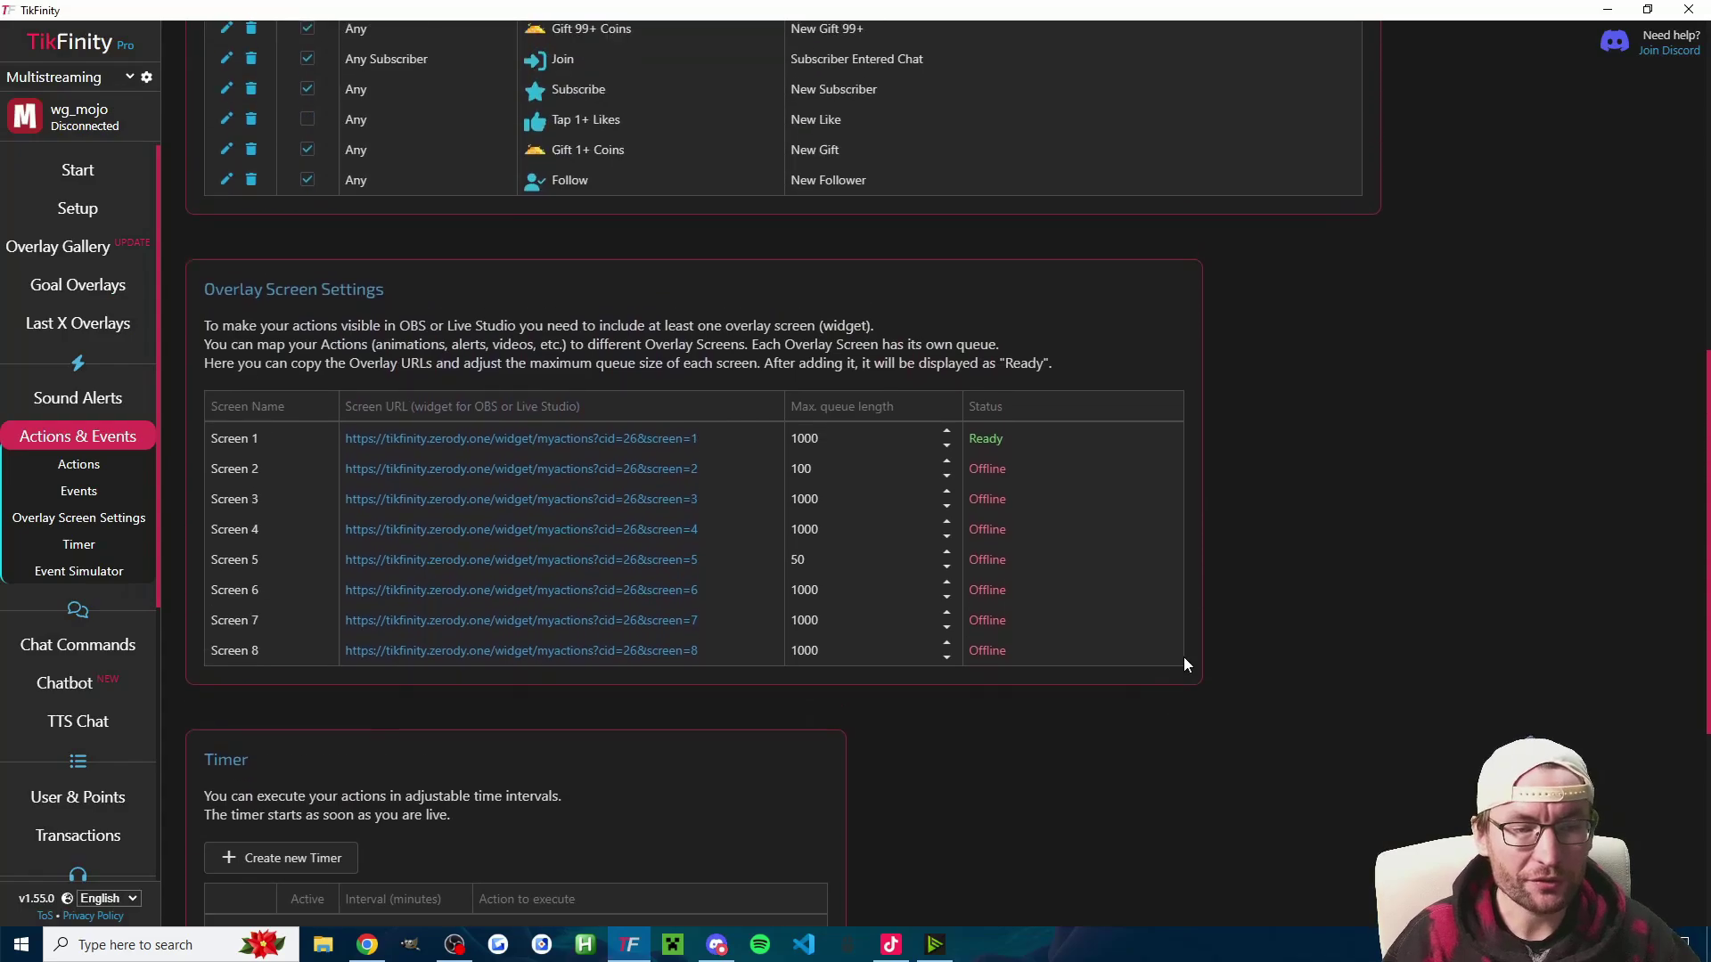
pyautogui.scroll(-1, 959, 618)
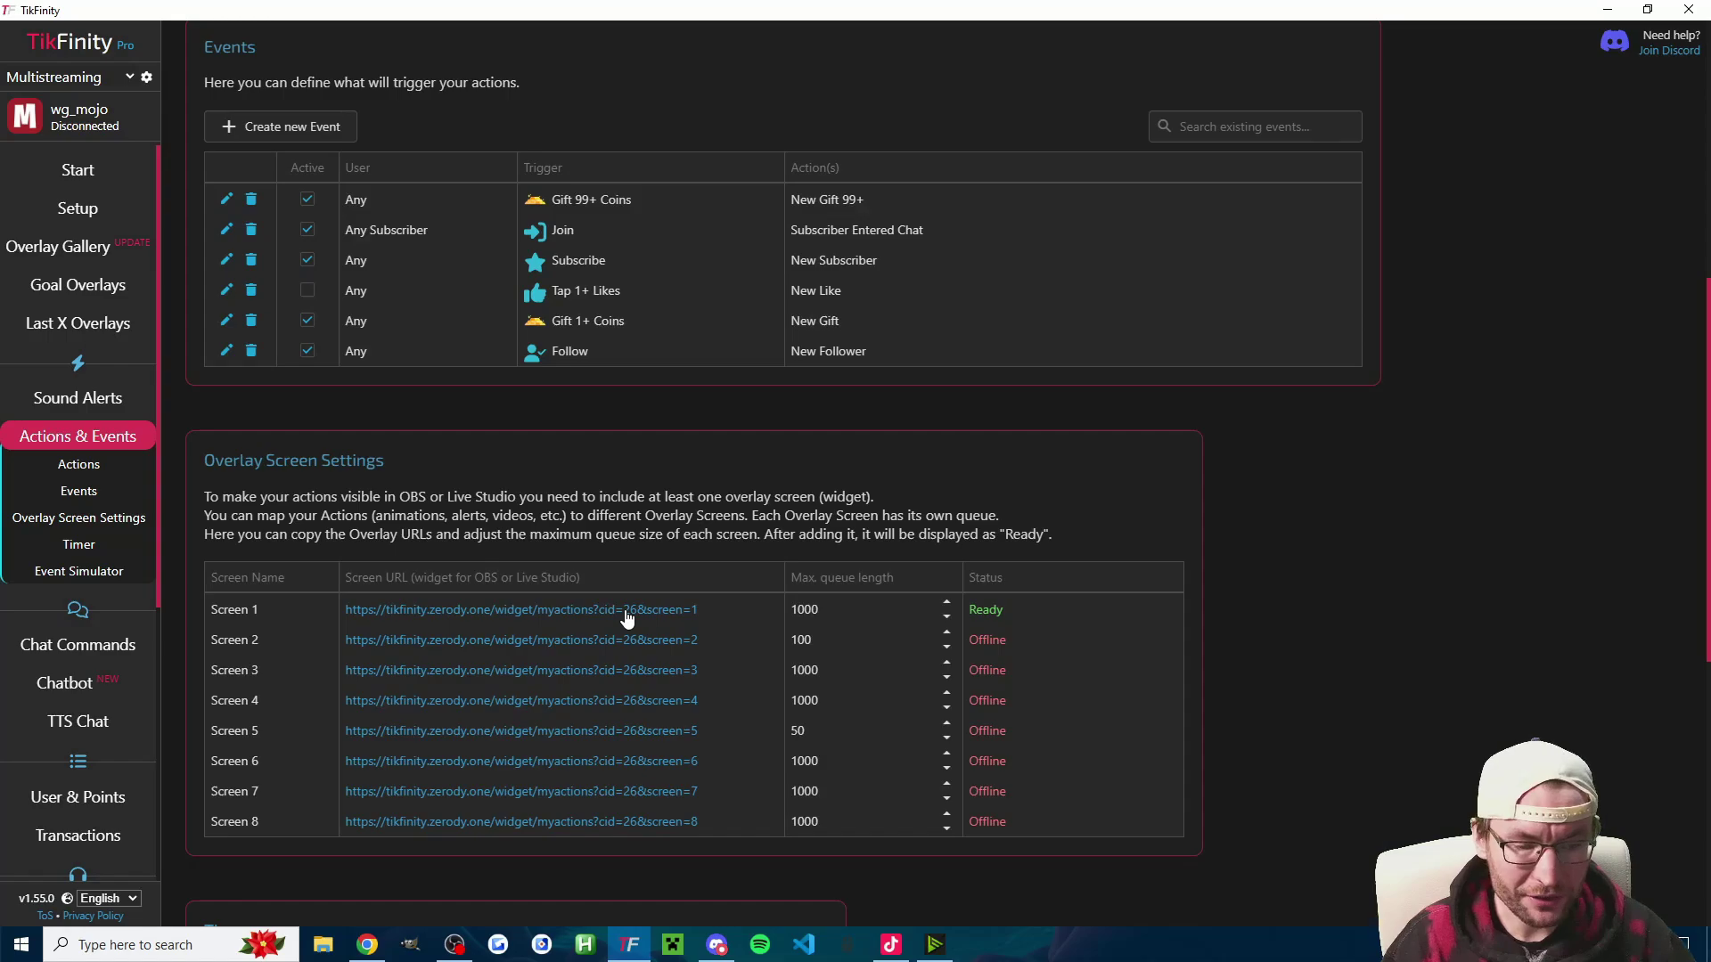
pyautogui.click(134, 287)
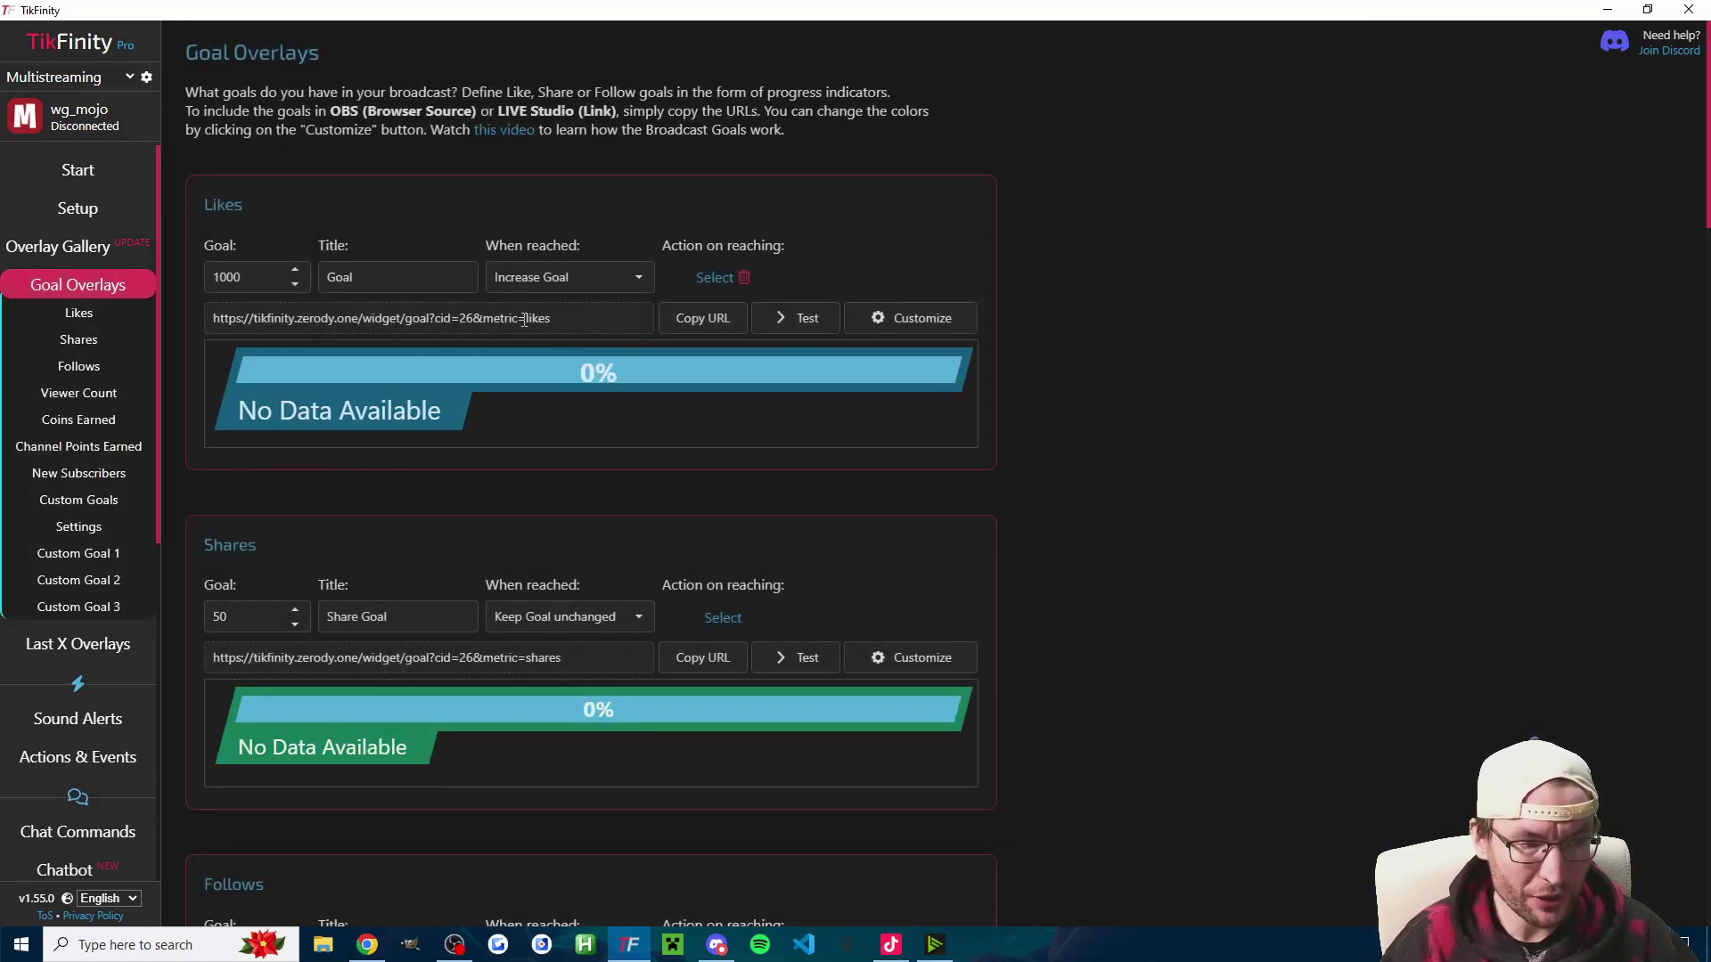
pyautogui.scroll(-10, 872, 439)
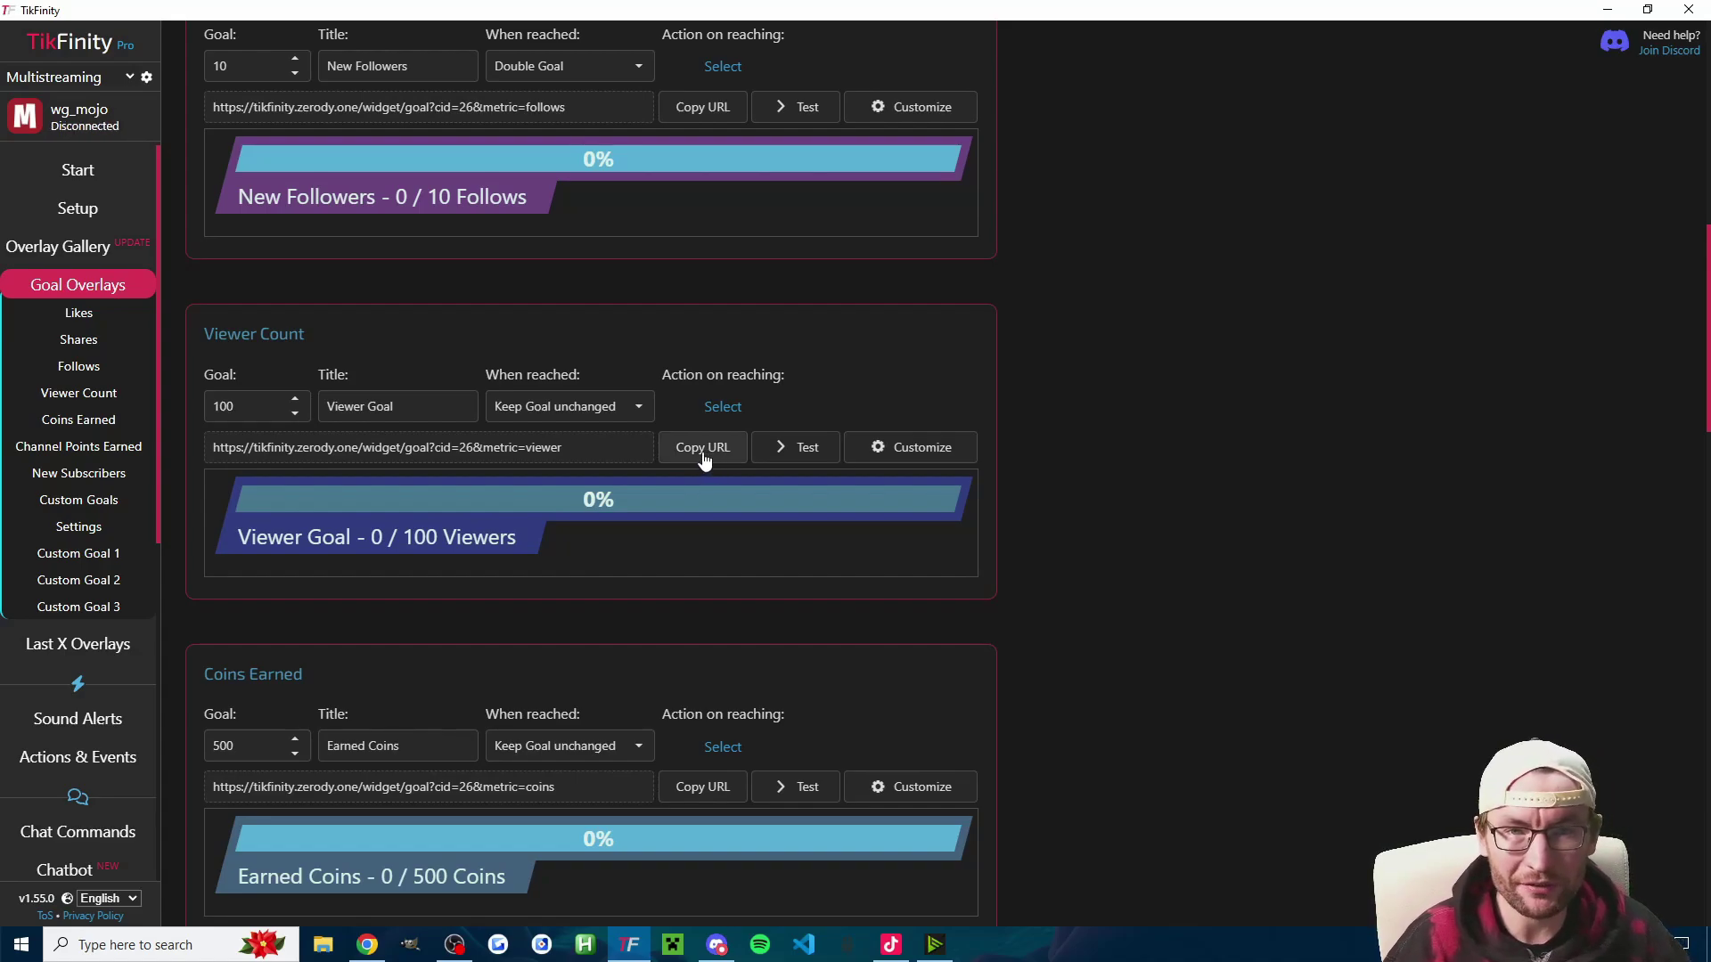
pyautogui.click(109, 764)
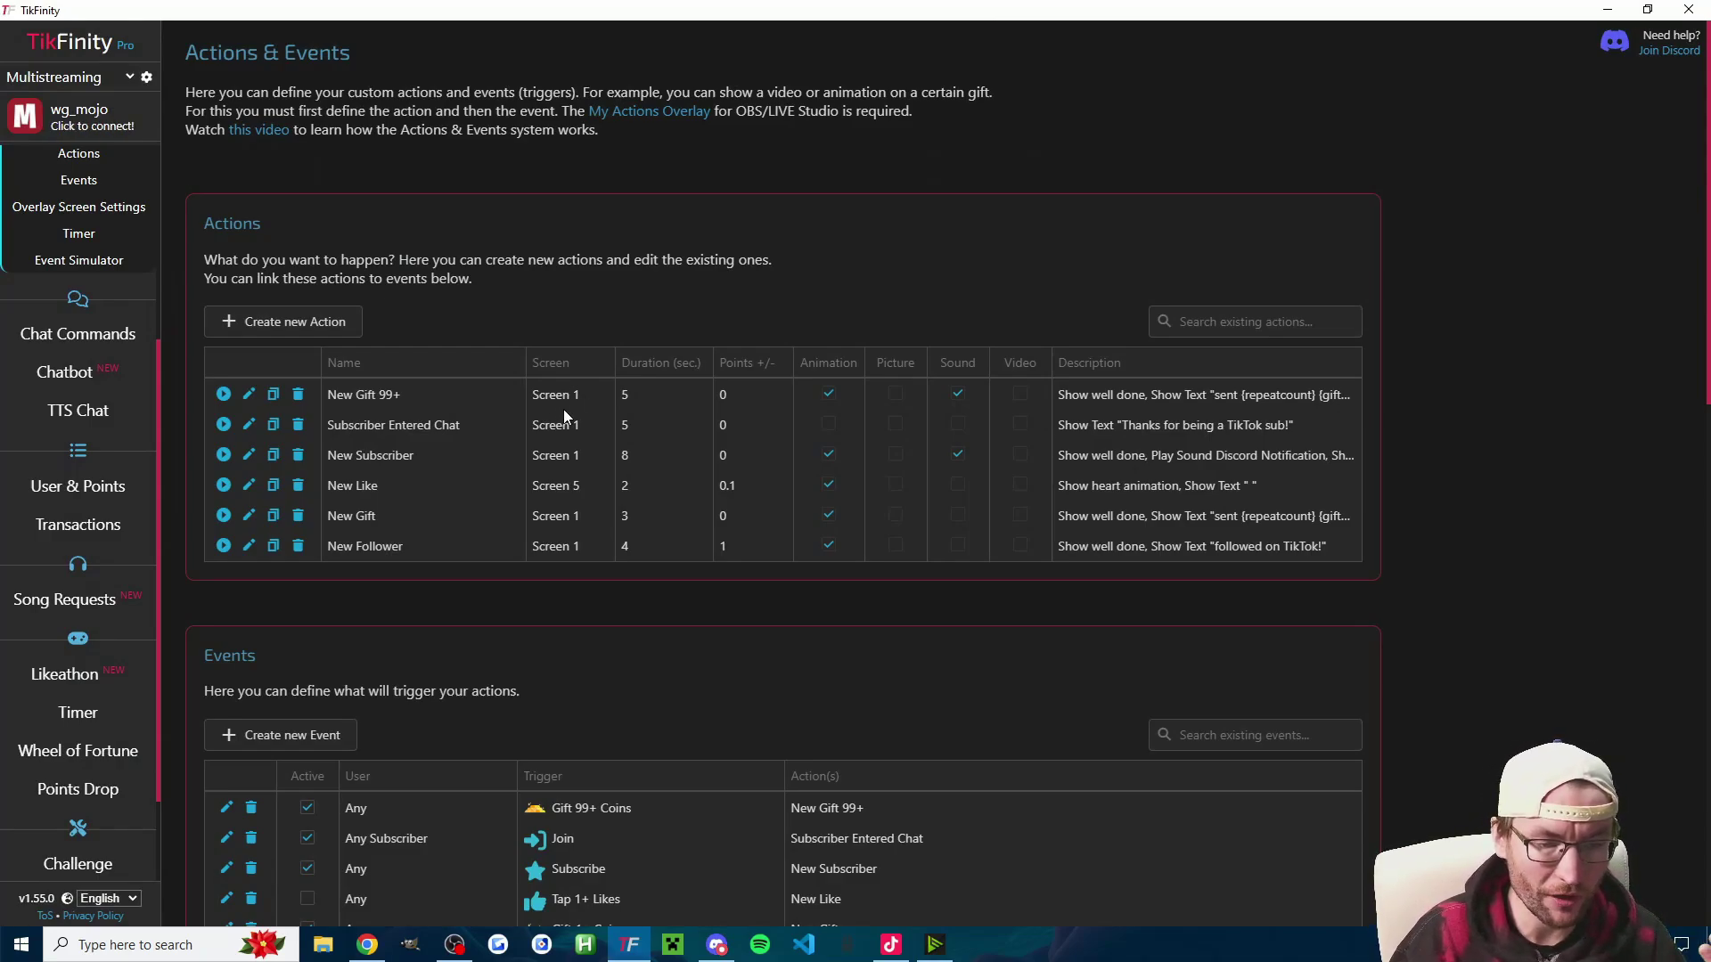
pyautogui.scroll(-9, 731, 321)
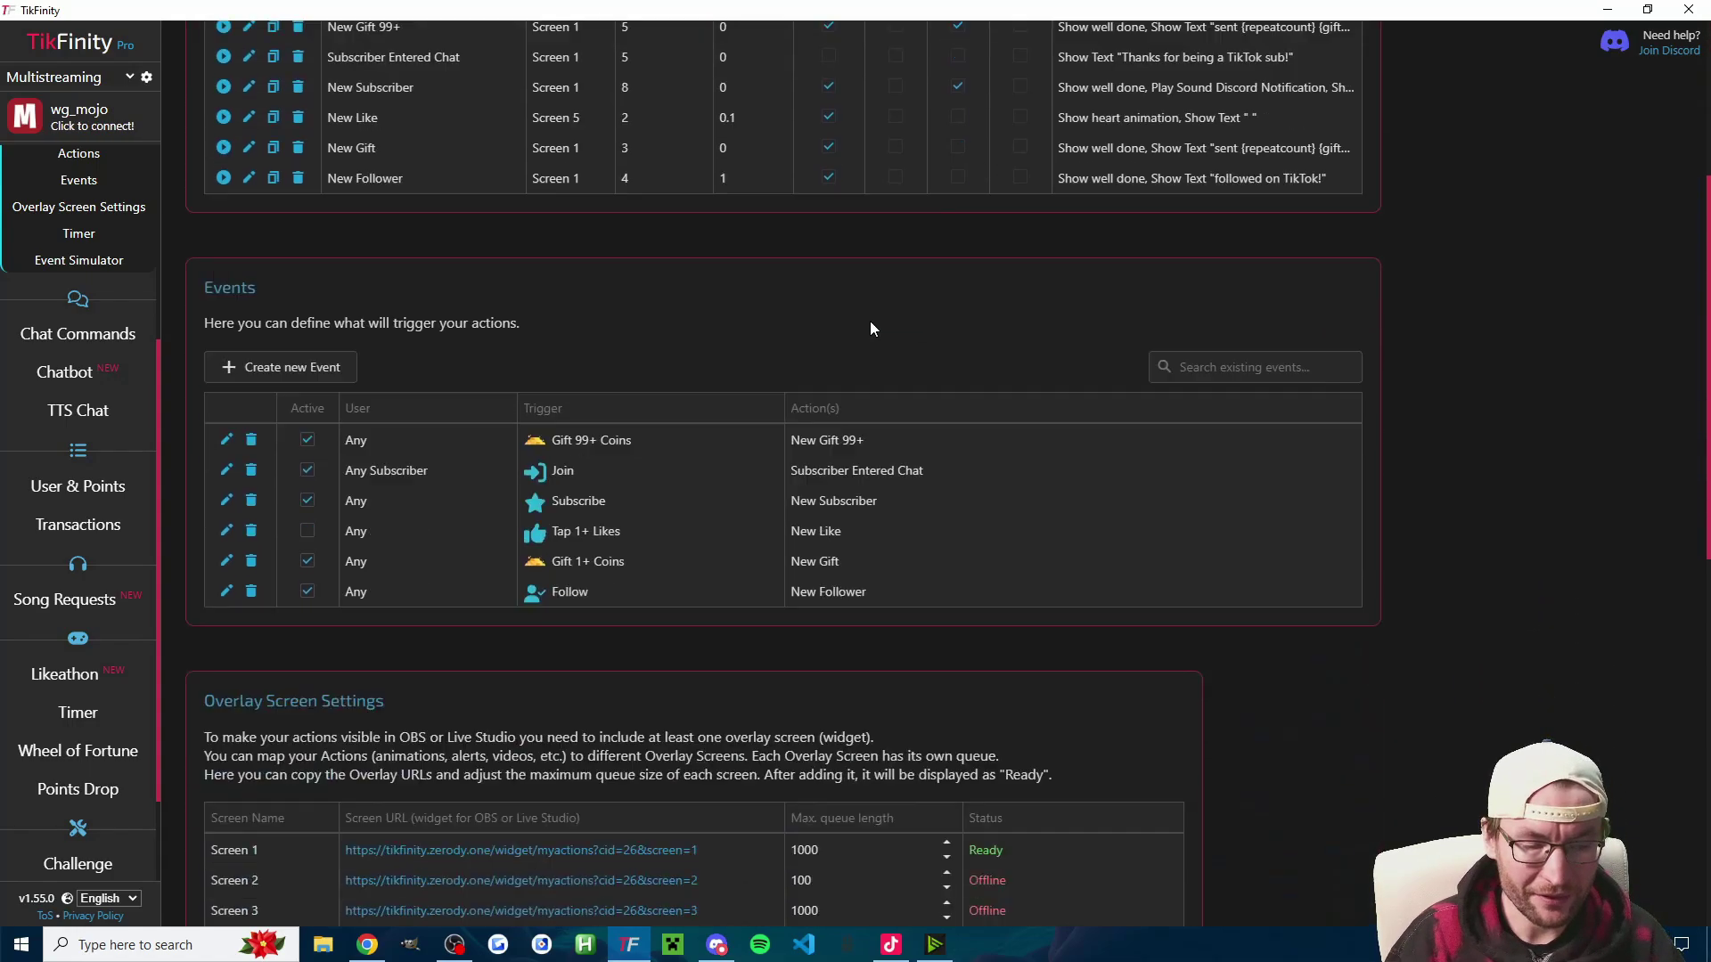
pyautogui.click(613, 419)
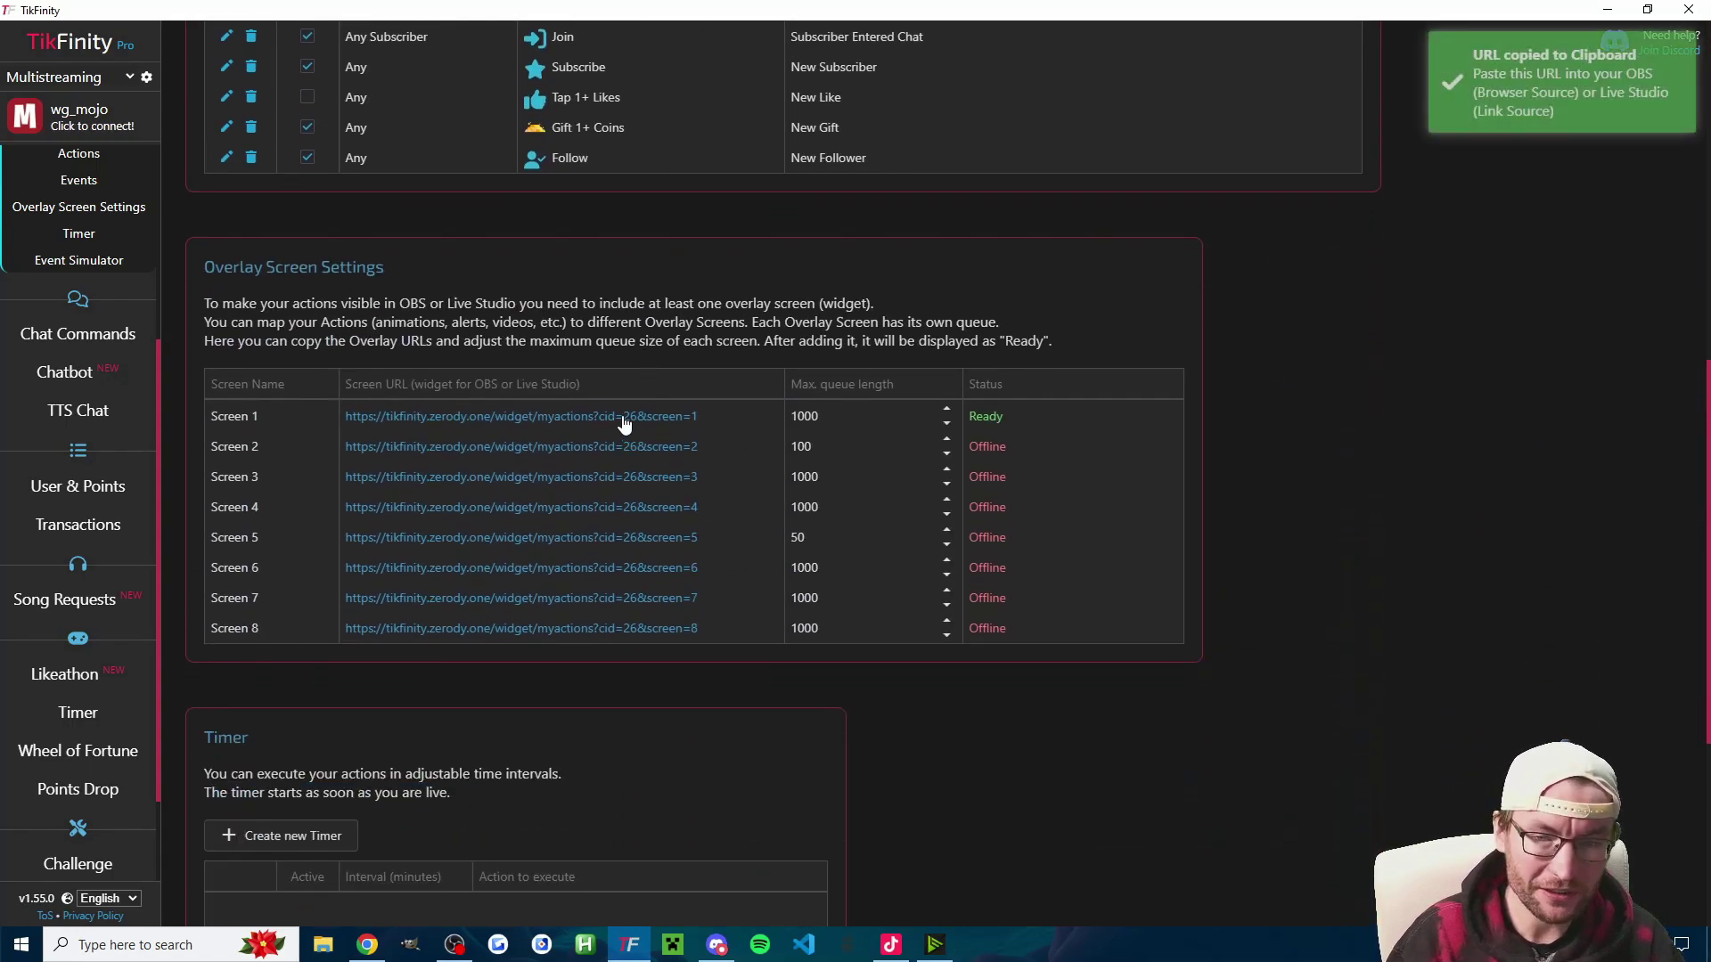
# Step: Add a Link source in Live Studio for the Screen 1 overlay at 800×600, then return to TikFinity
pyautogui.hotkey('alt', 'Tab')
pyautogui.click(147, 272)
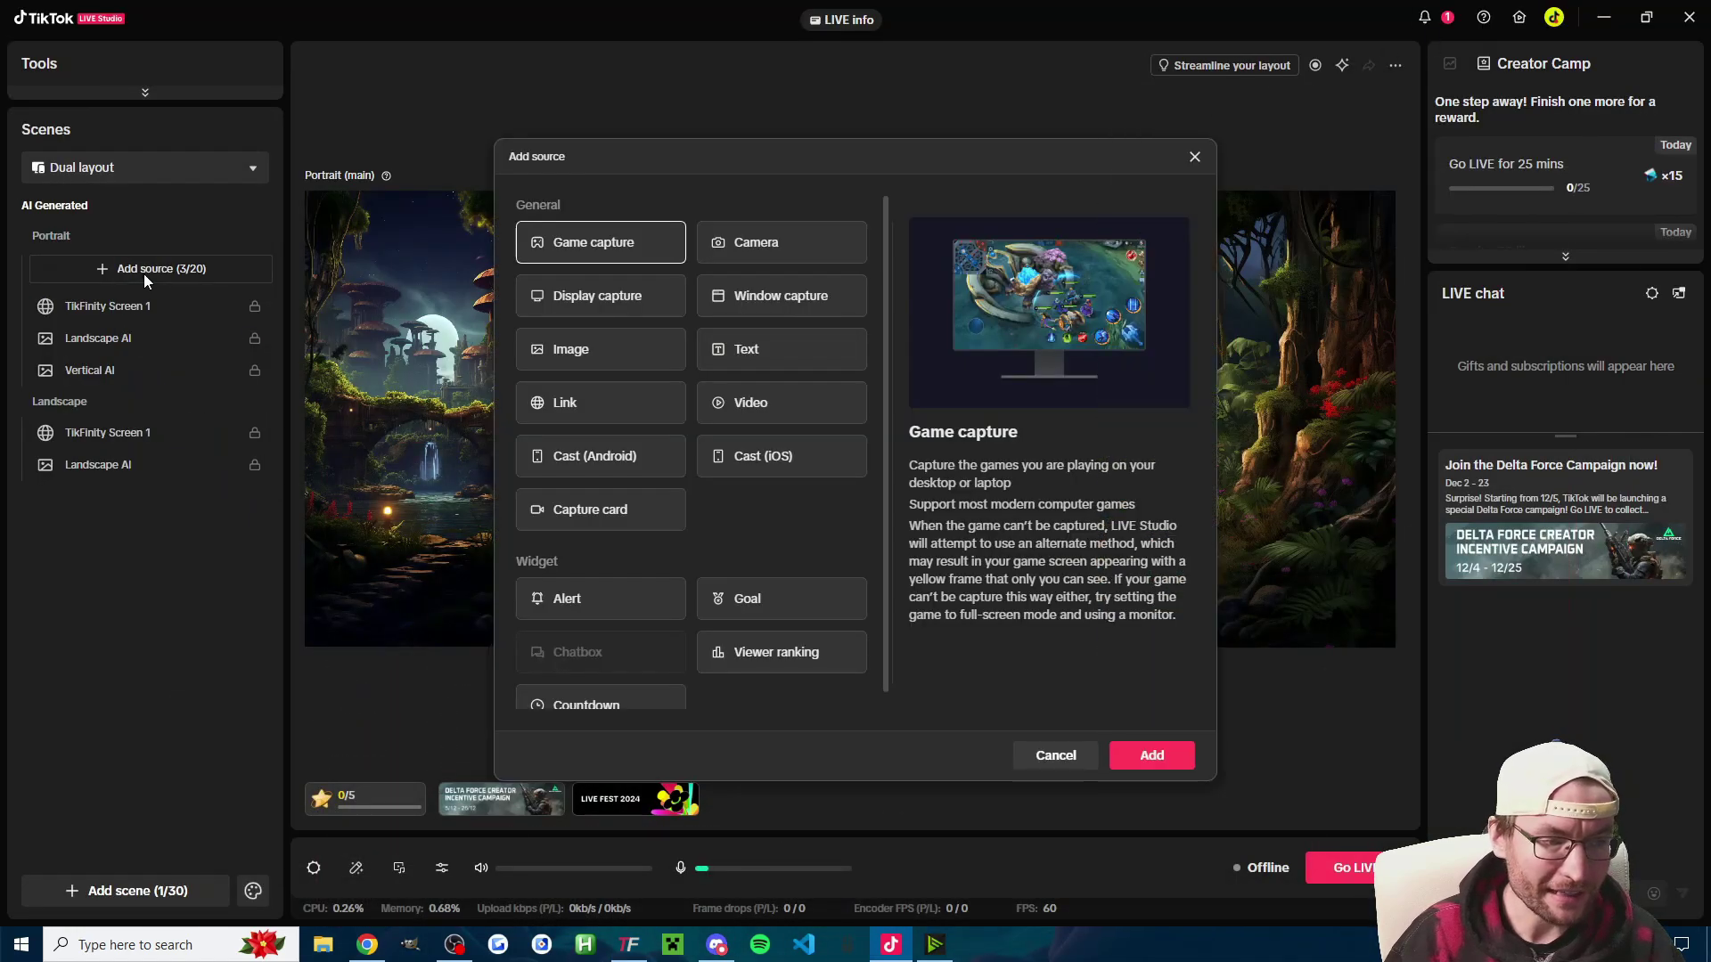
pyautogui.doubleClick(638, 403)
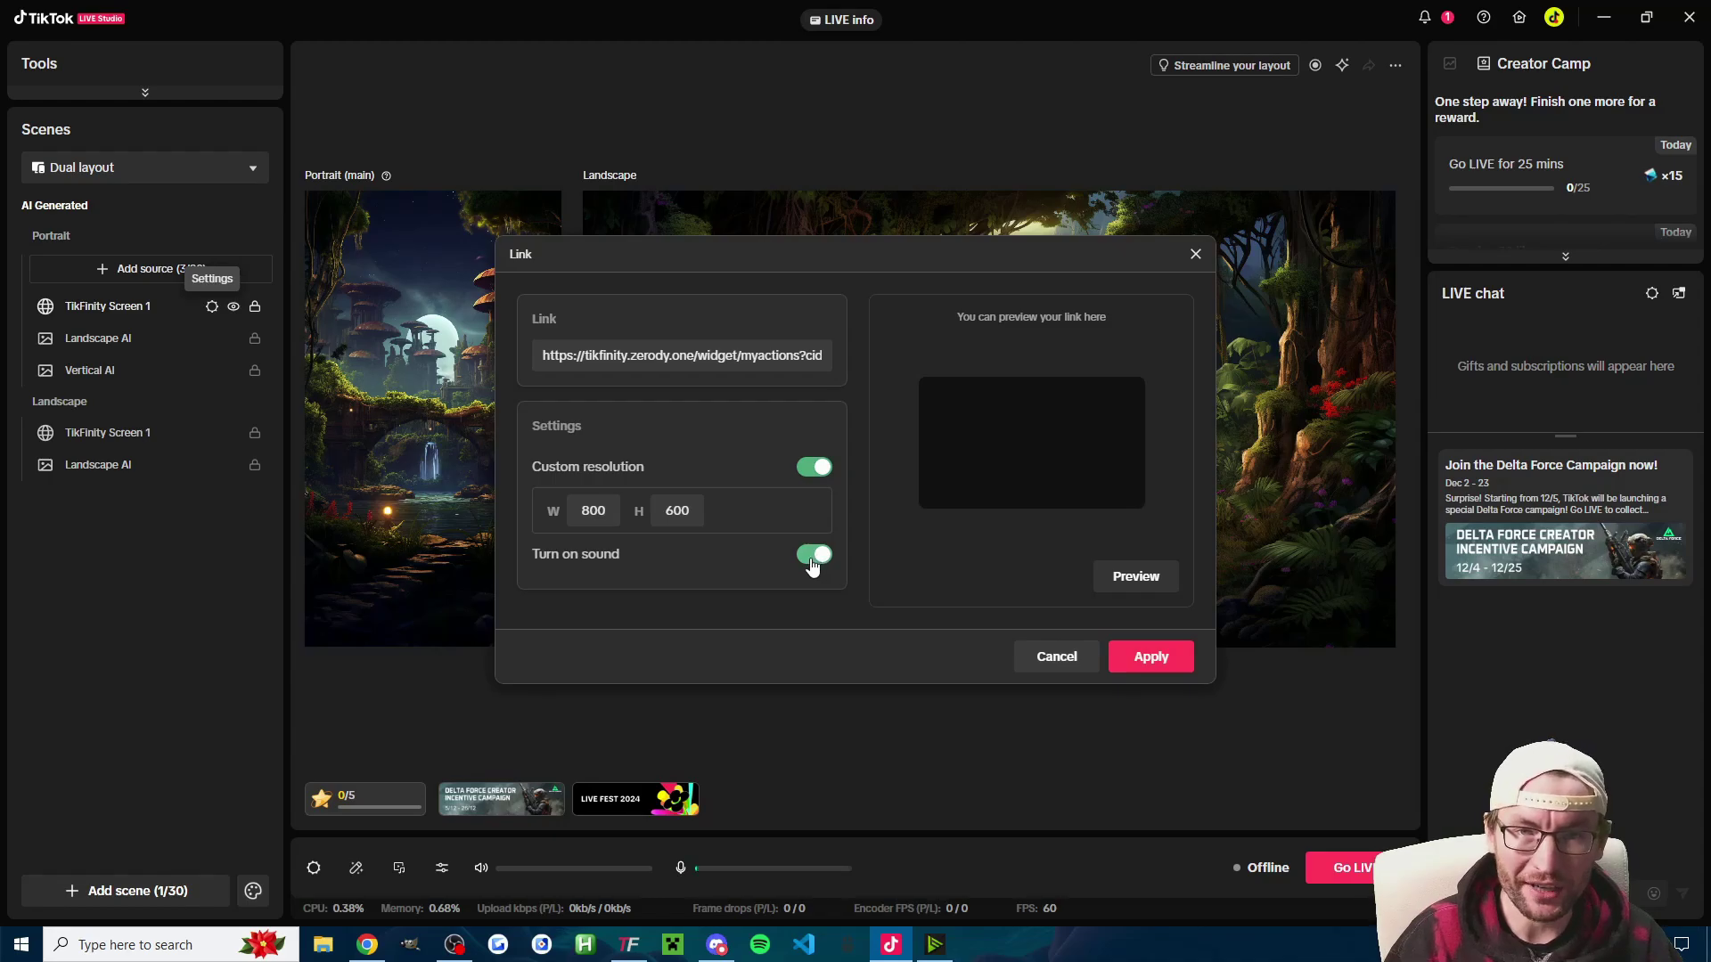
pyautogui.hotkey('alt', 'Tab')
pyautogui.scroll(-5, 866, 529)
pyautogui.scroll(-2, 909, 521)
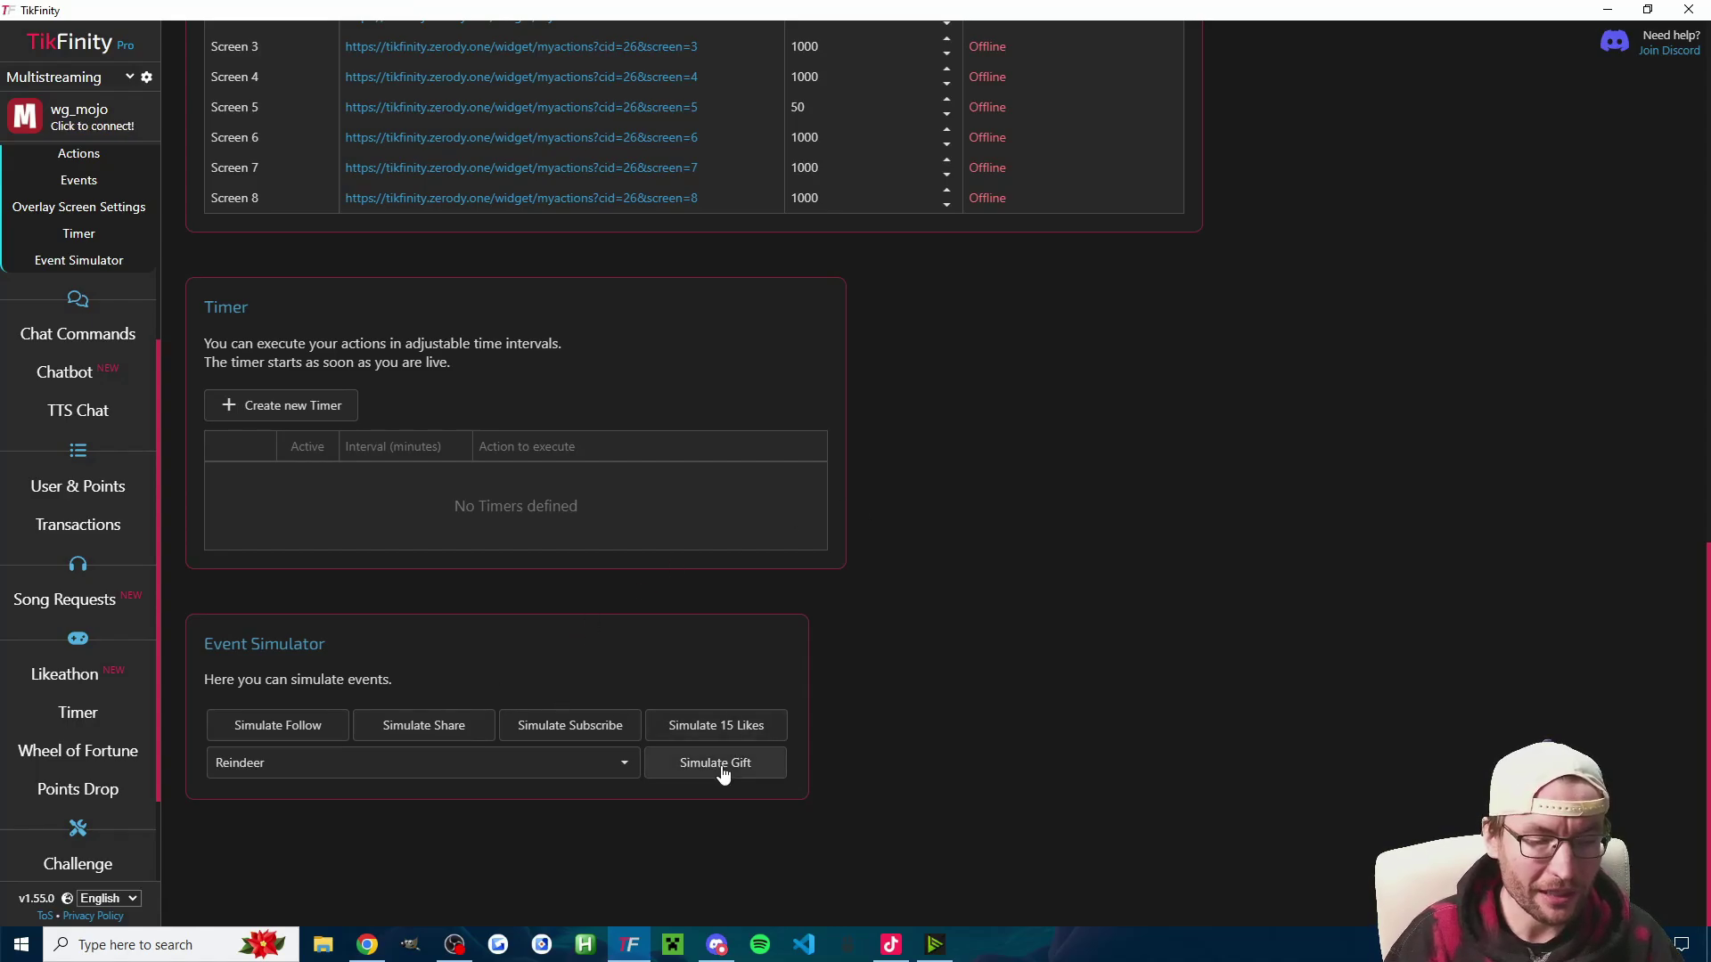
# Step: Scroll back up, open Goal Overlays, and bring up options for the landscape TikFinity source
pyautogui.scroll(8, 809, 749)
pyautogui.scroll(5, 421, 426)
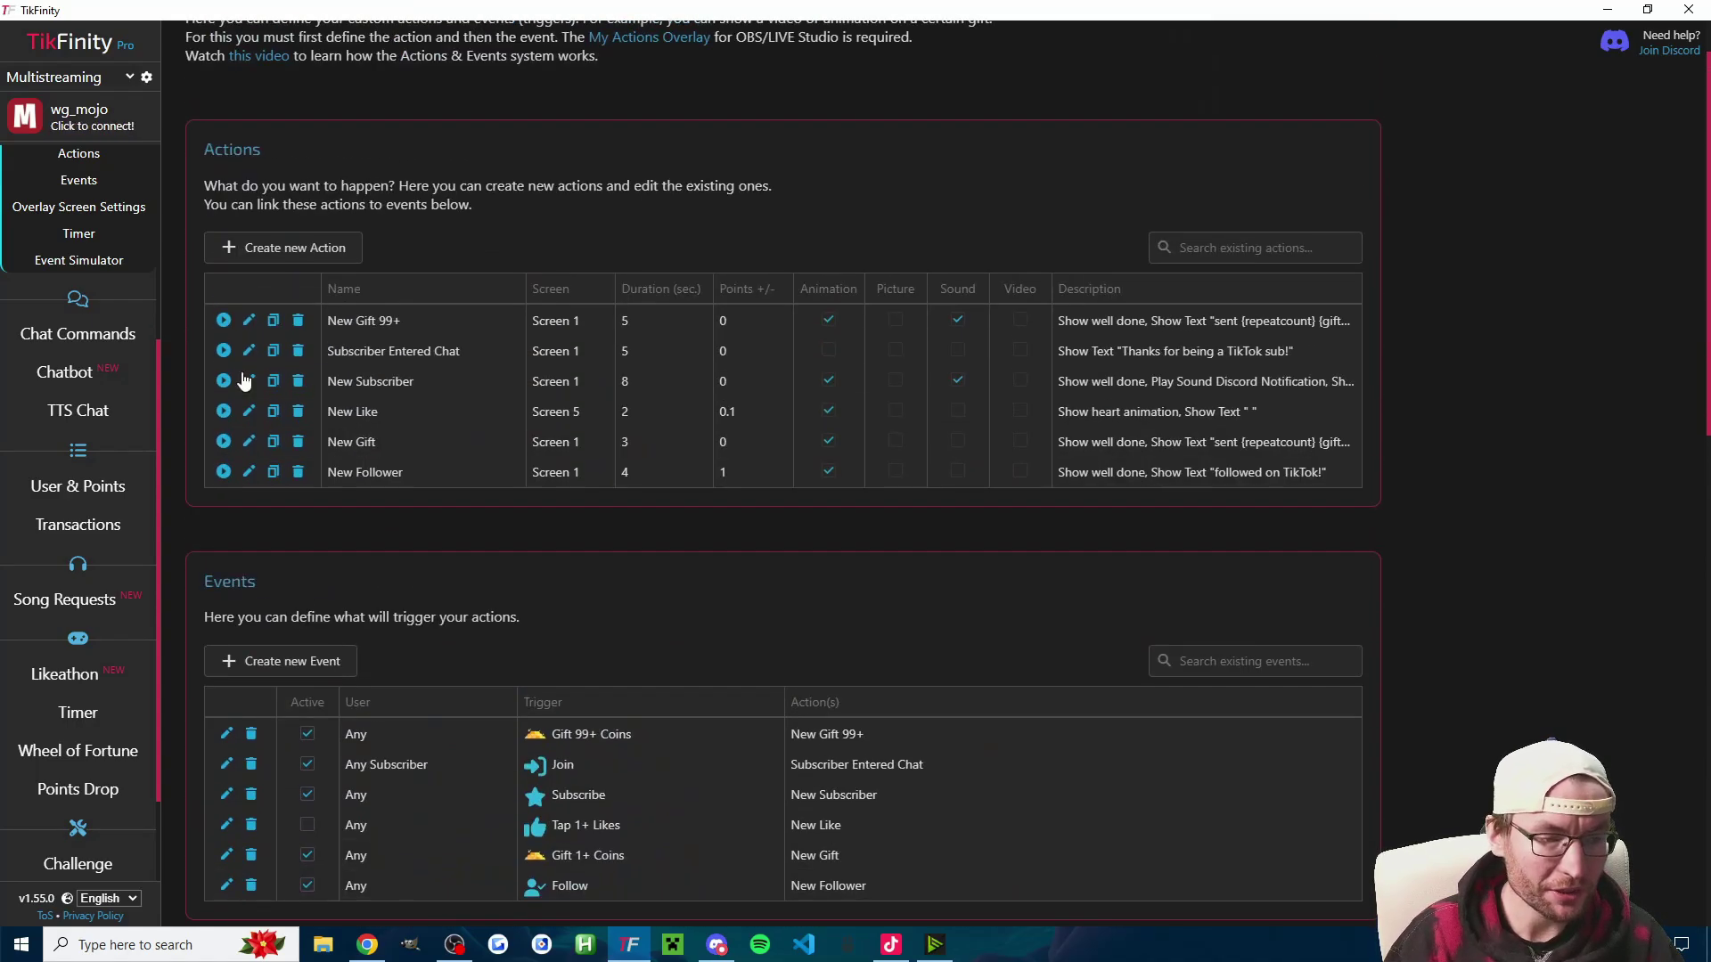
pyautogui.scroll(4, 107, 357)
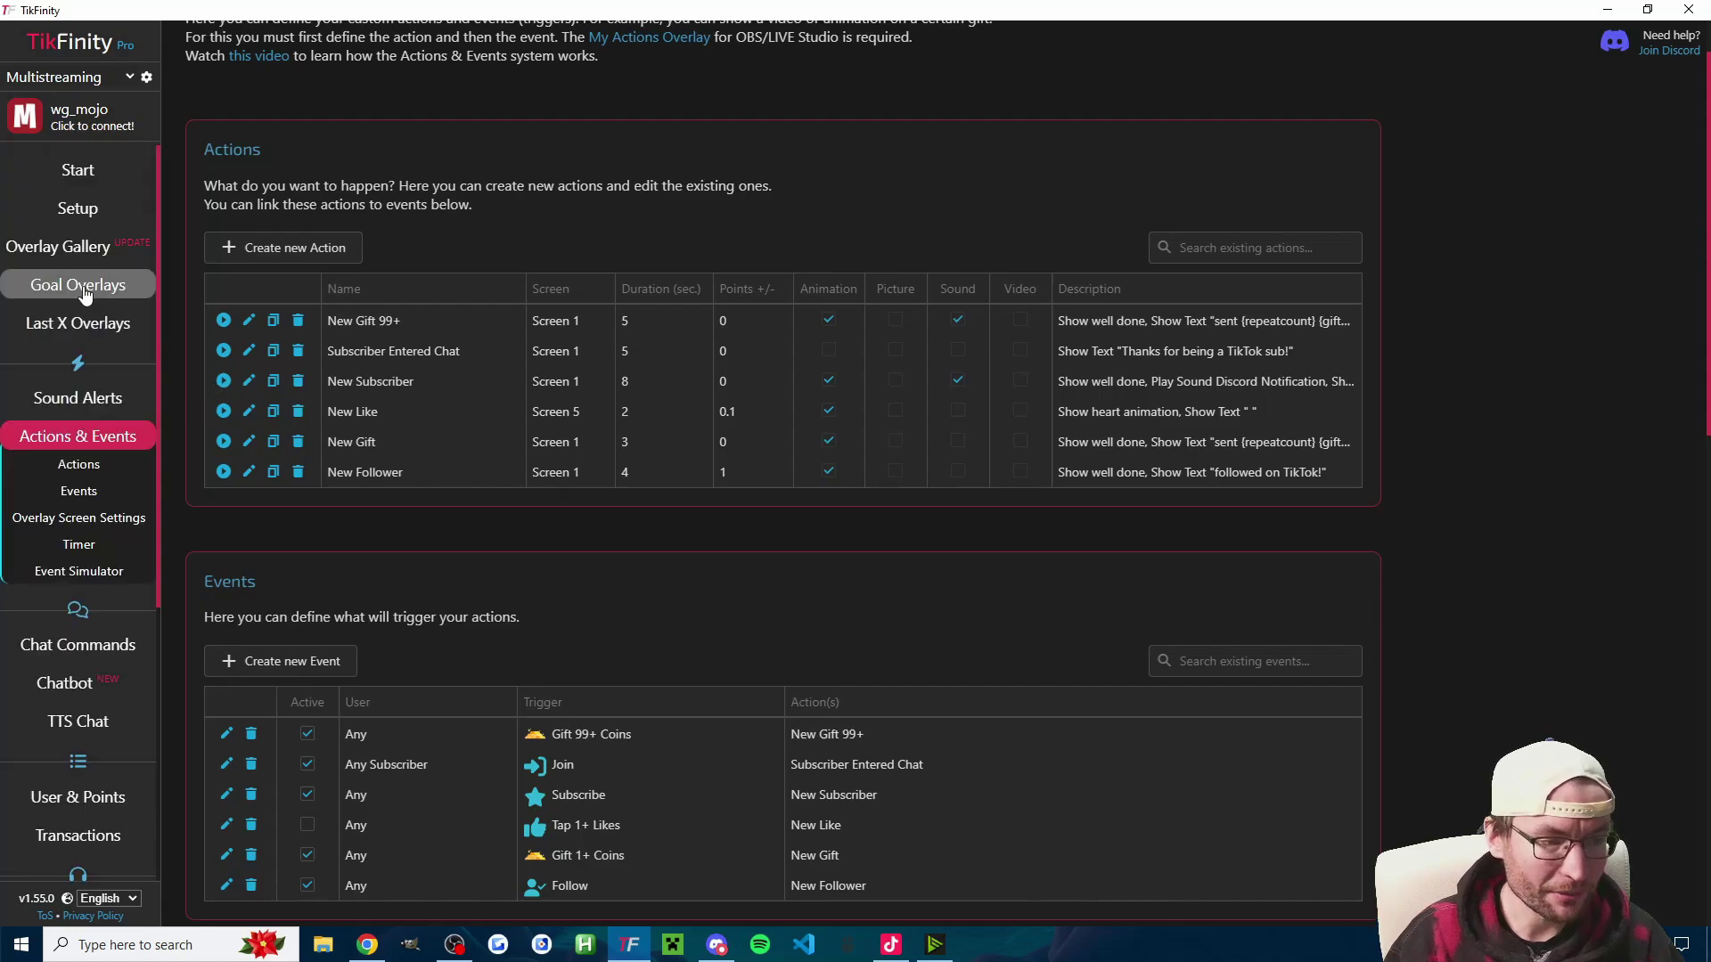
pyautogui.click(82, 287)
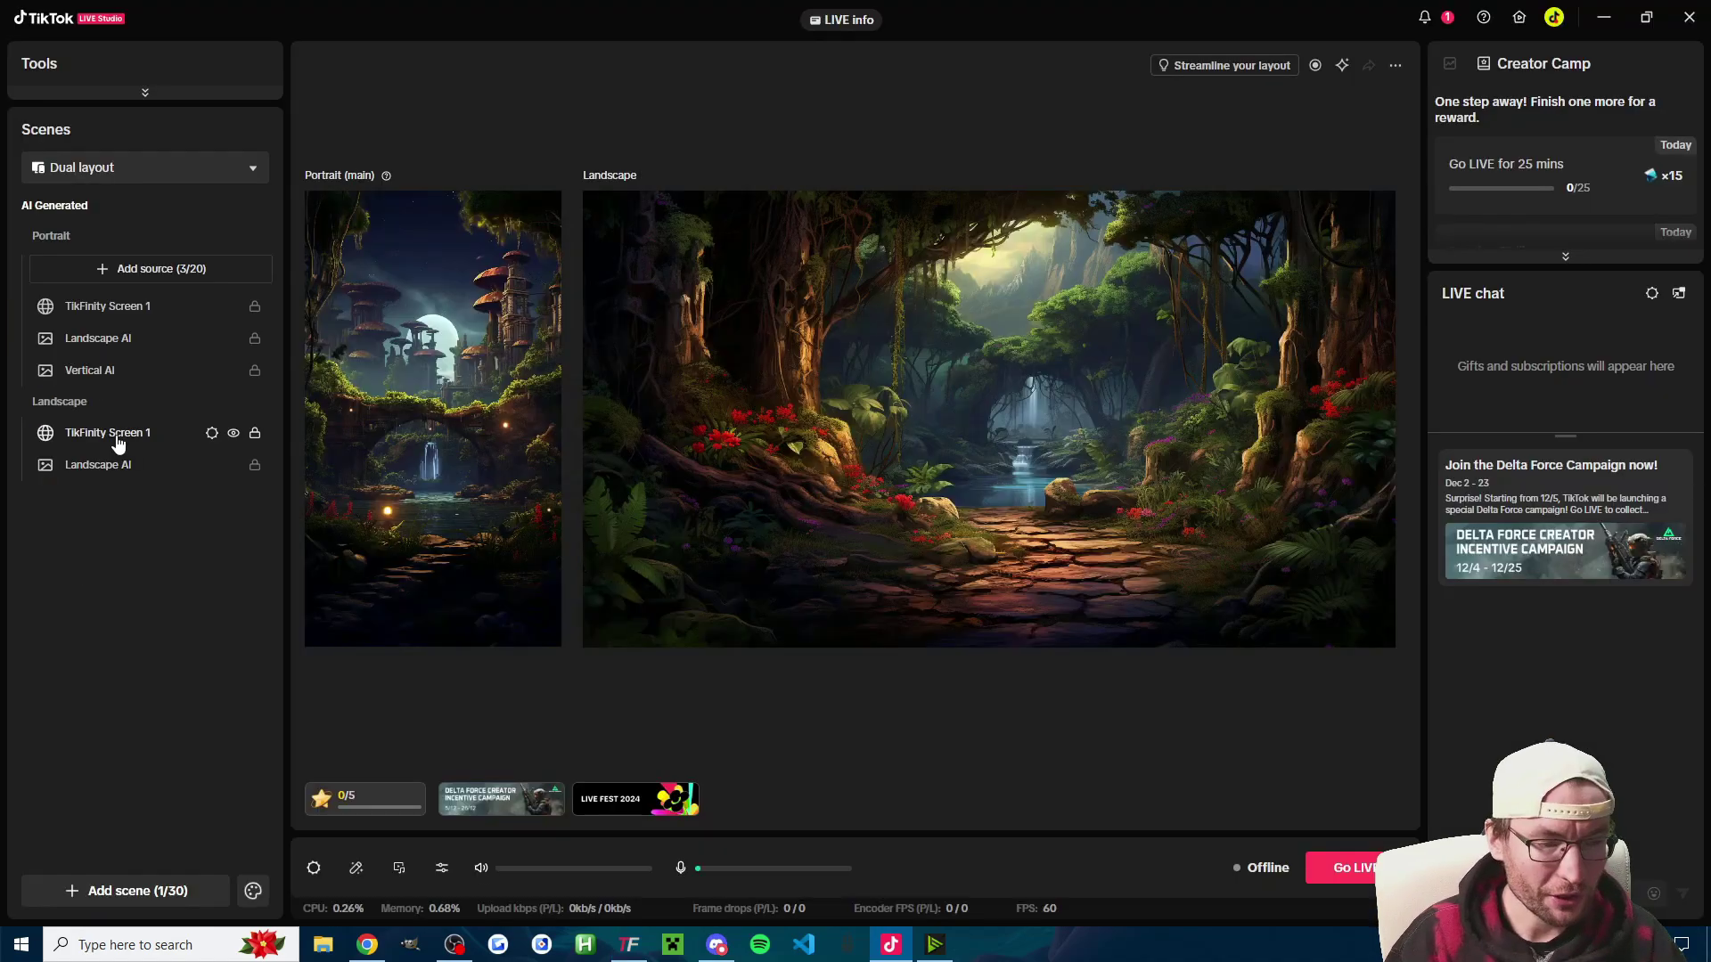
pyautogui.rightClick(116, 434)
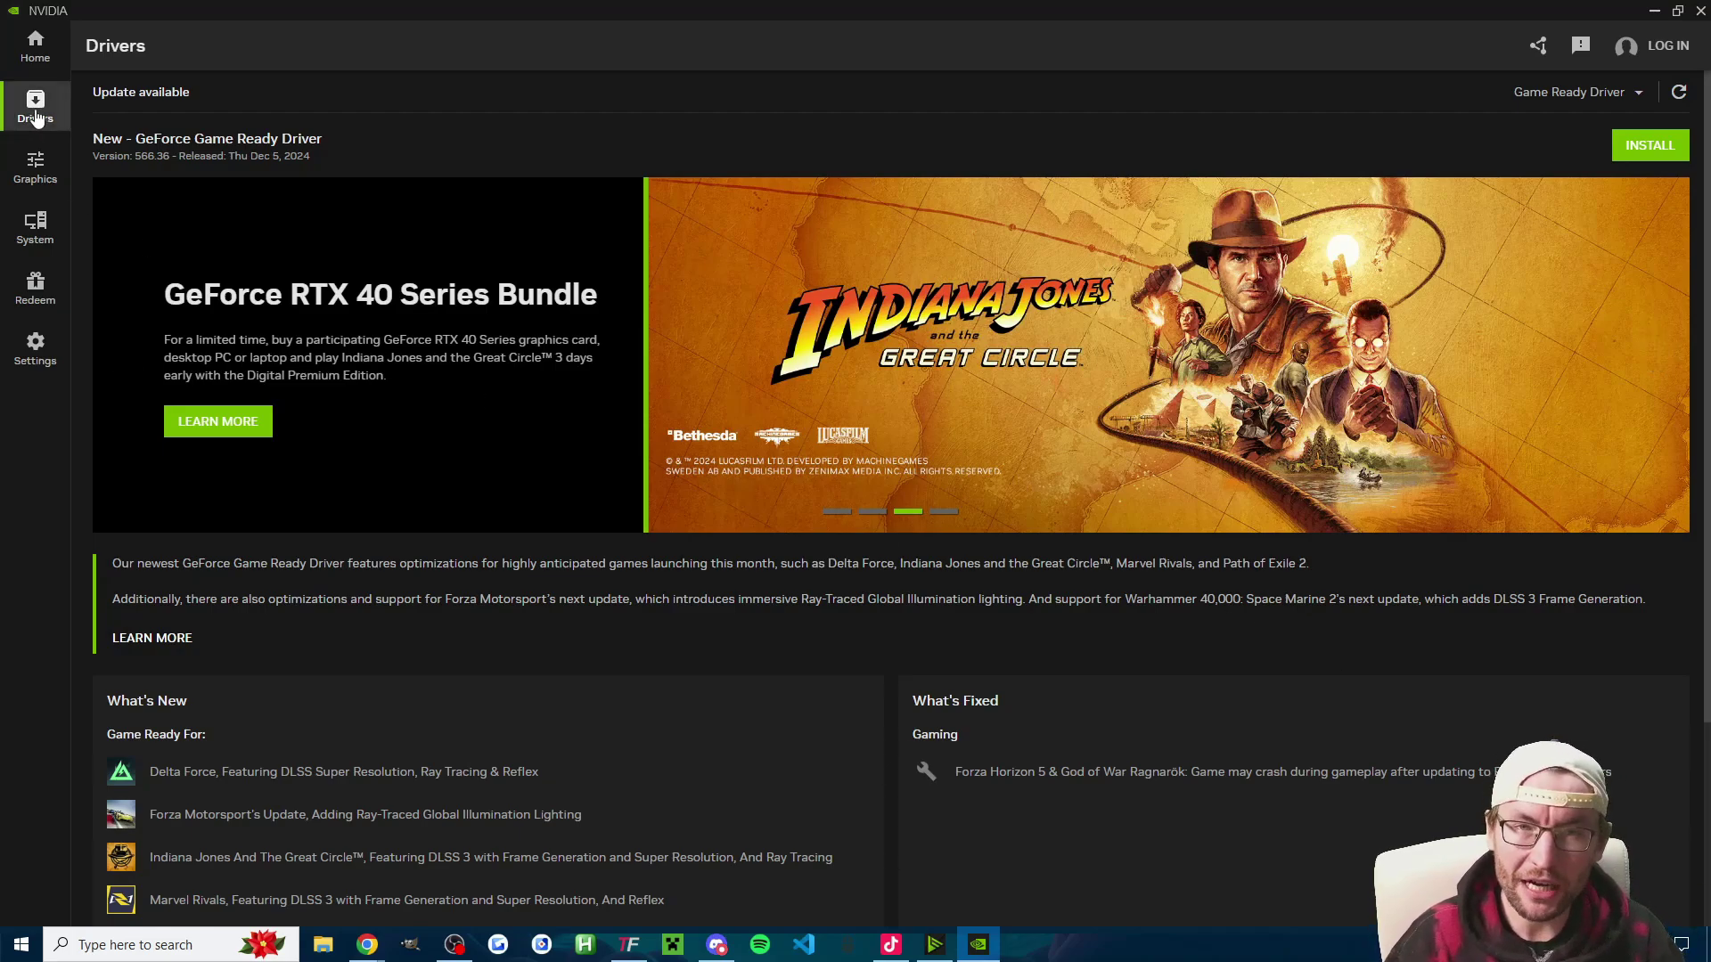
# Step: Check the Game Ready Driver 566.36 update on the NVIDIA app's Drivers page
pyautogui.click(1657, 355)
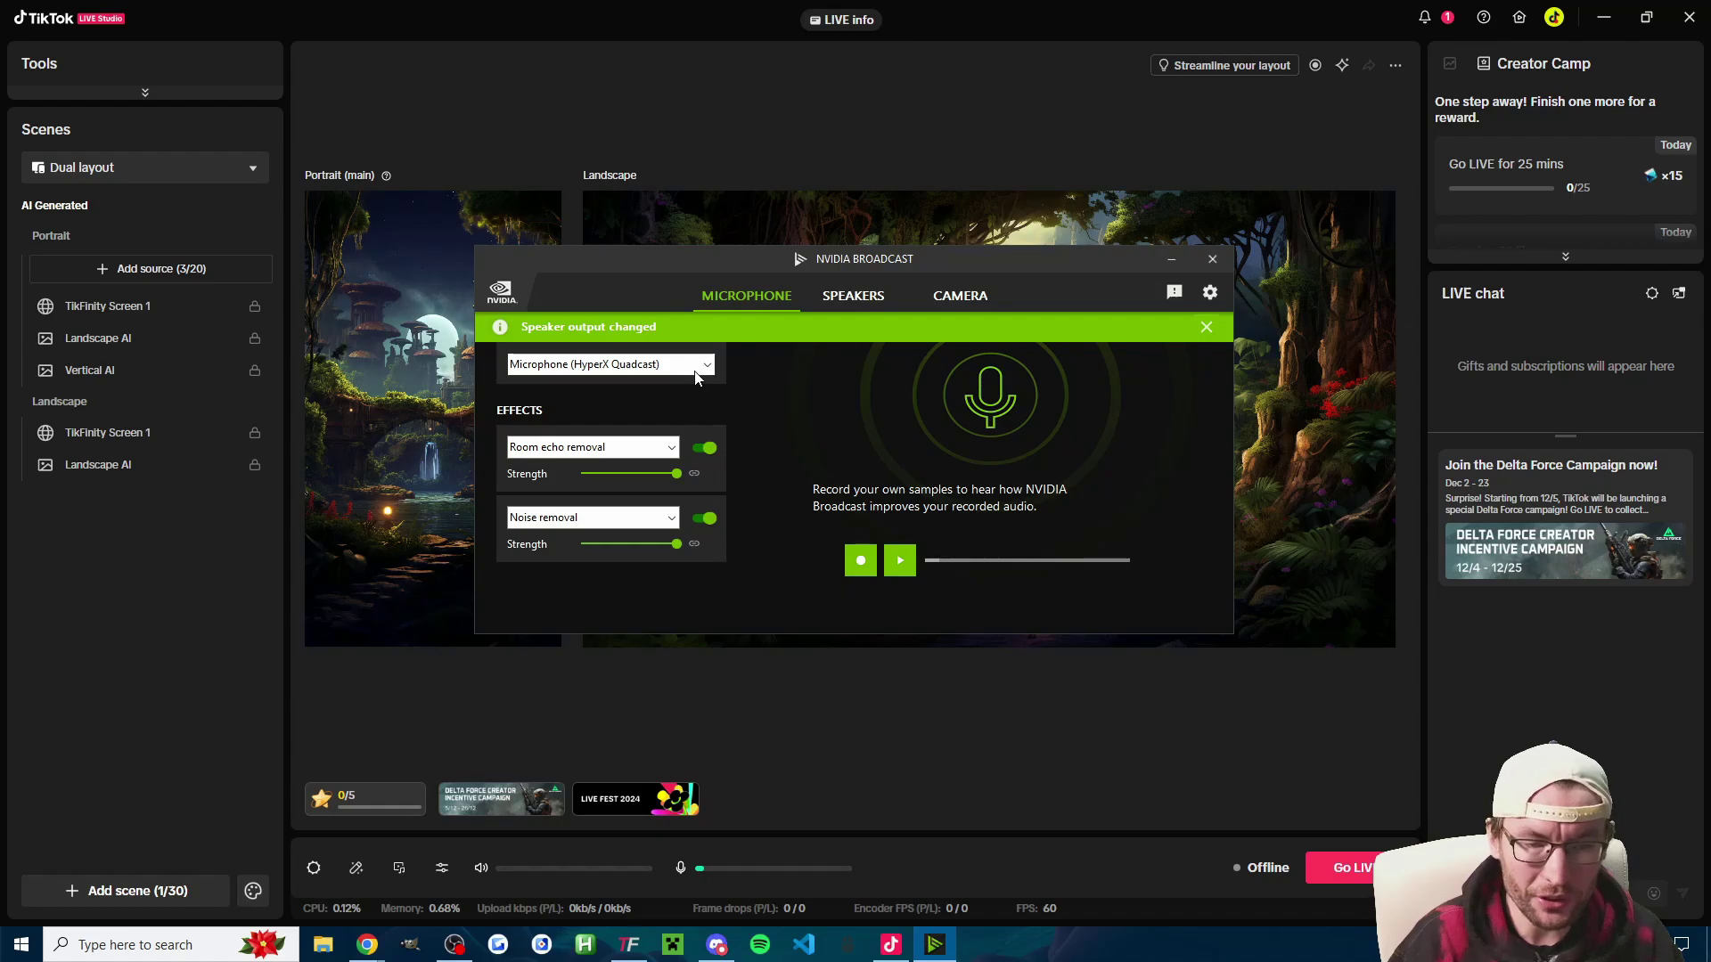
# Step: Keep HyperX Quadcast as the microphone and set the speakers to HyperX Cloud II Wireless
pyautogui.click(662, 368)
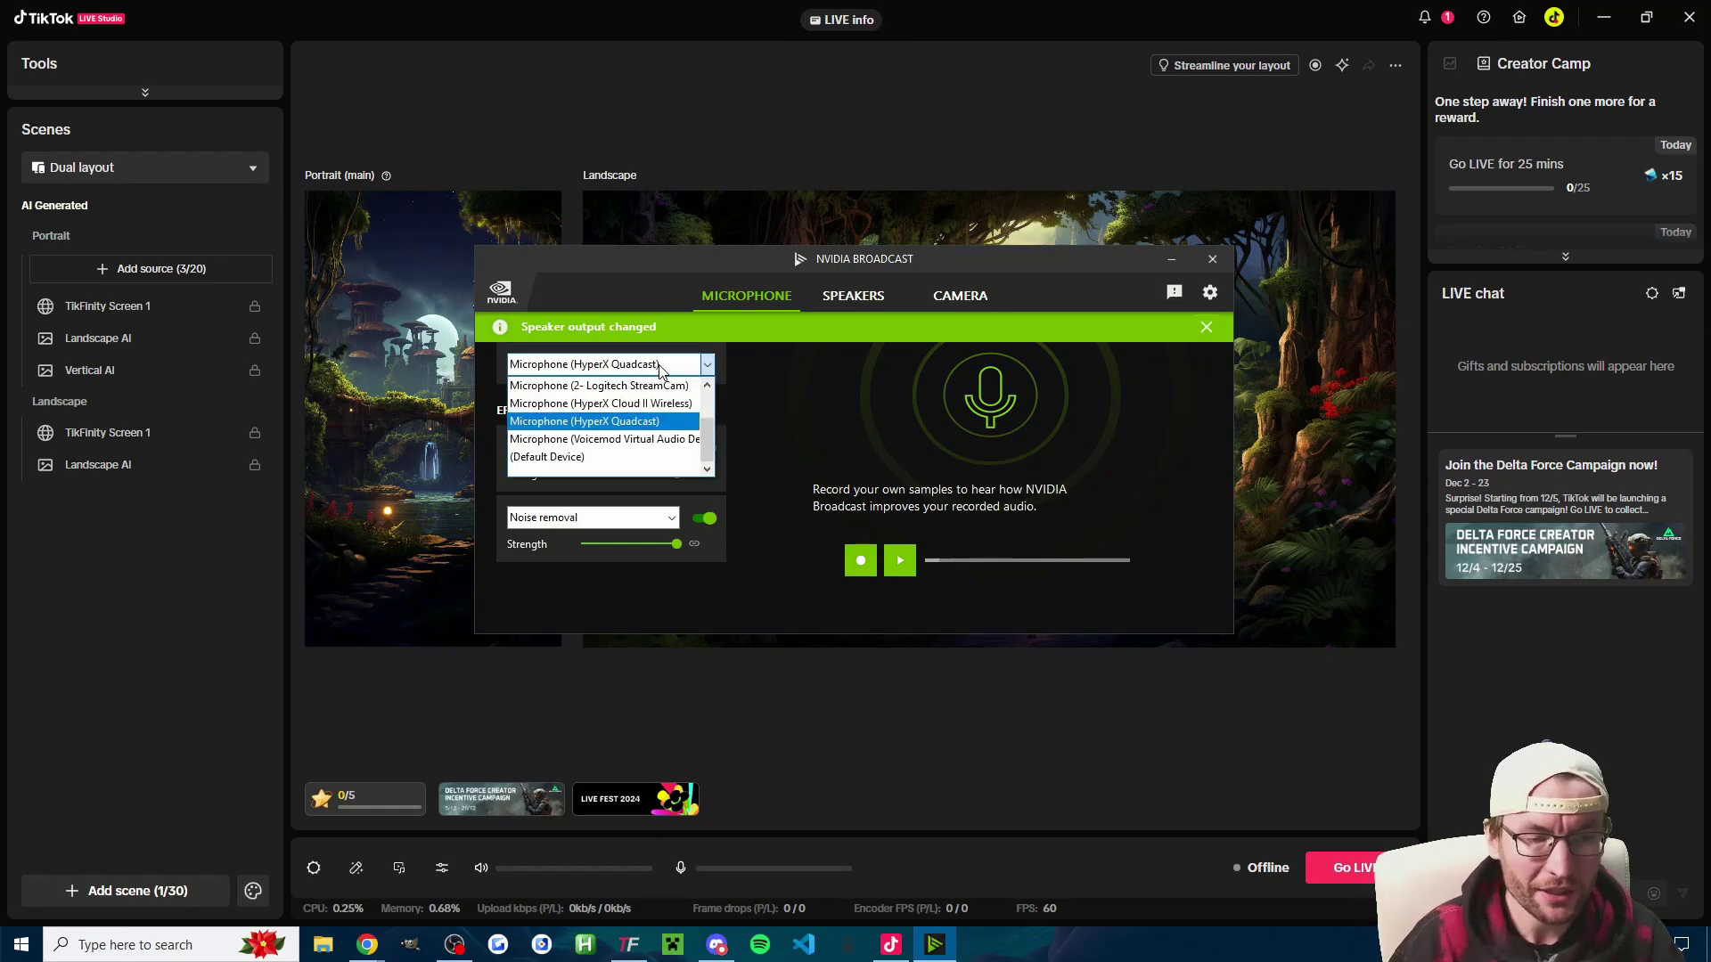
pyautogui.click(751, 377)
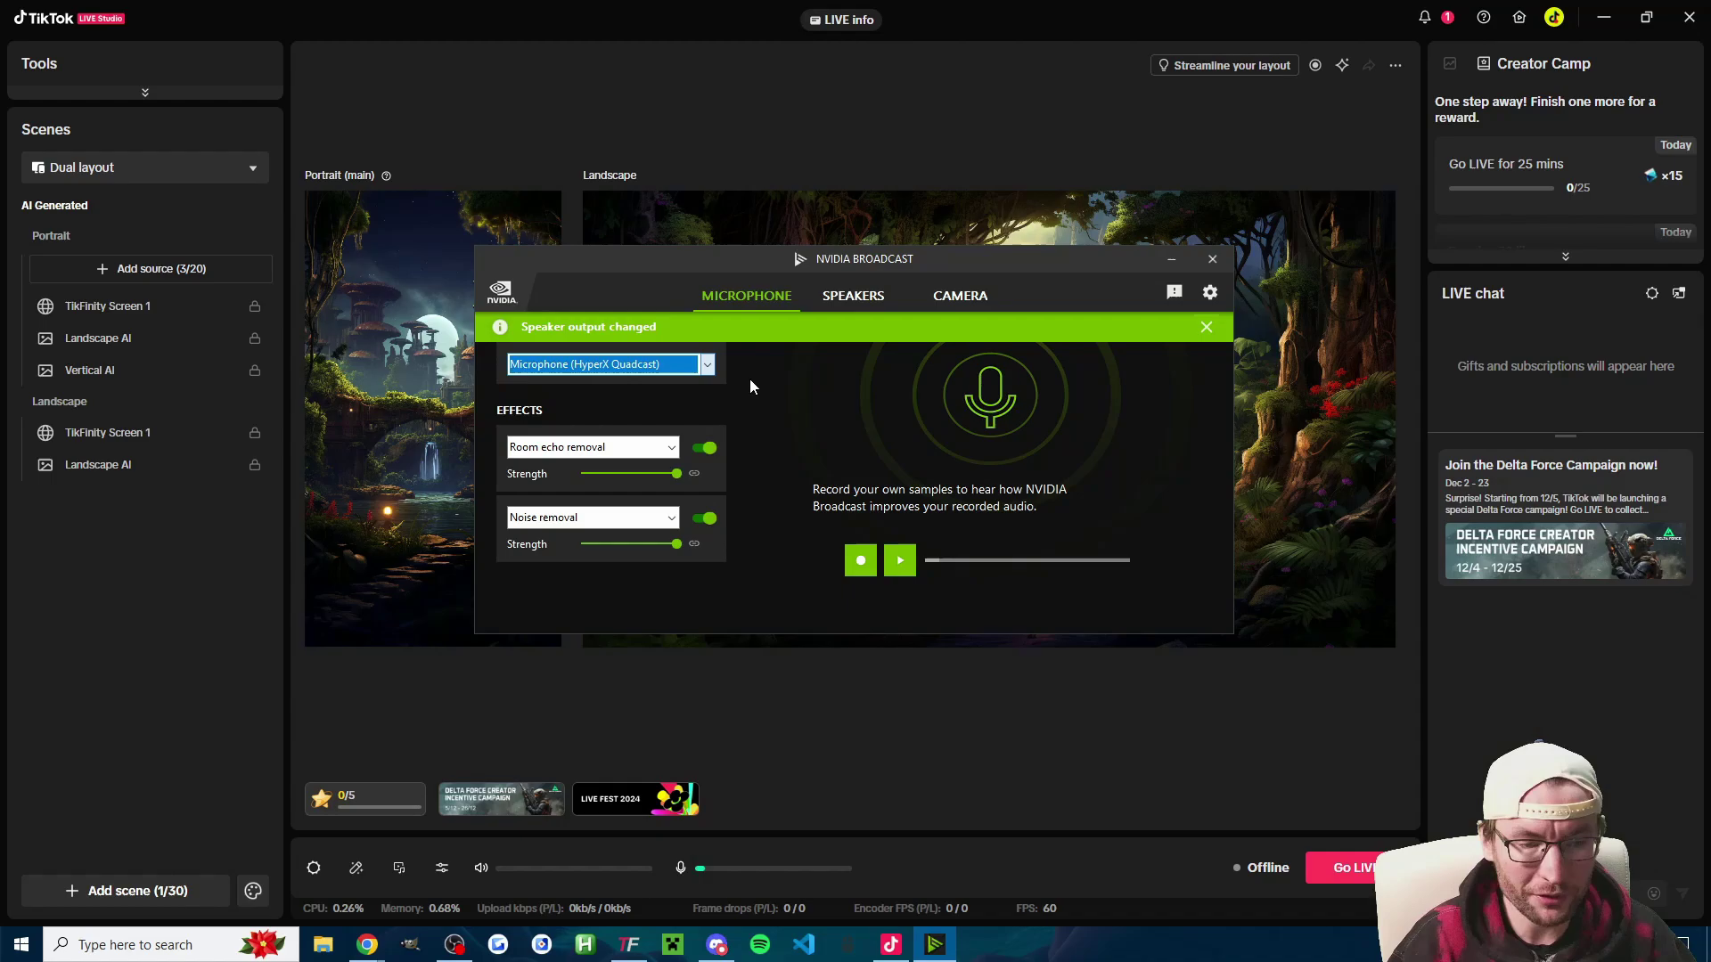
pyautogui.click(853, 295)
pyautogui.click(647, 365)
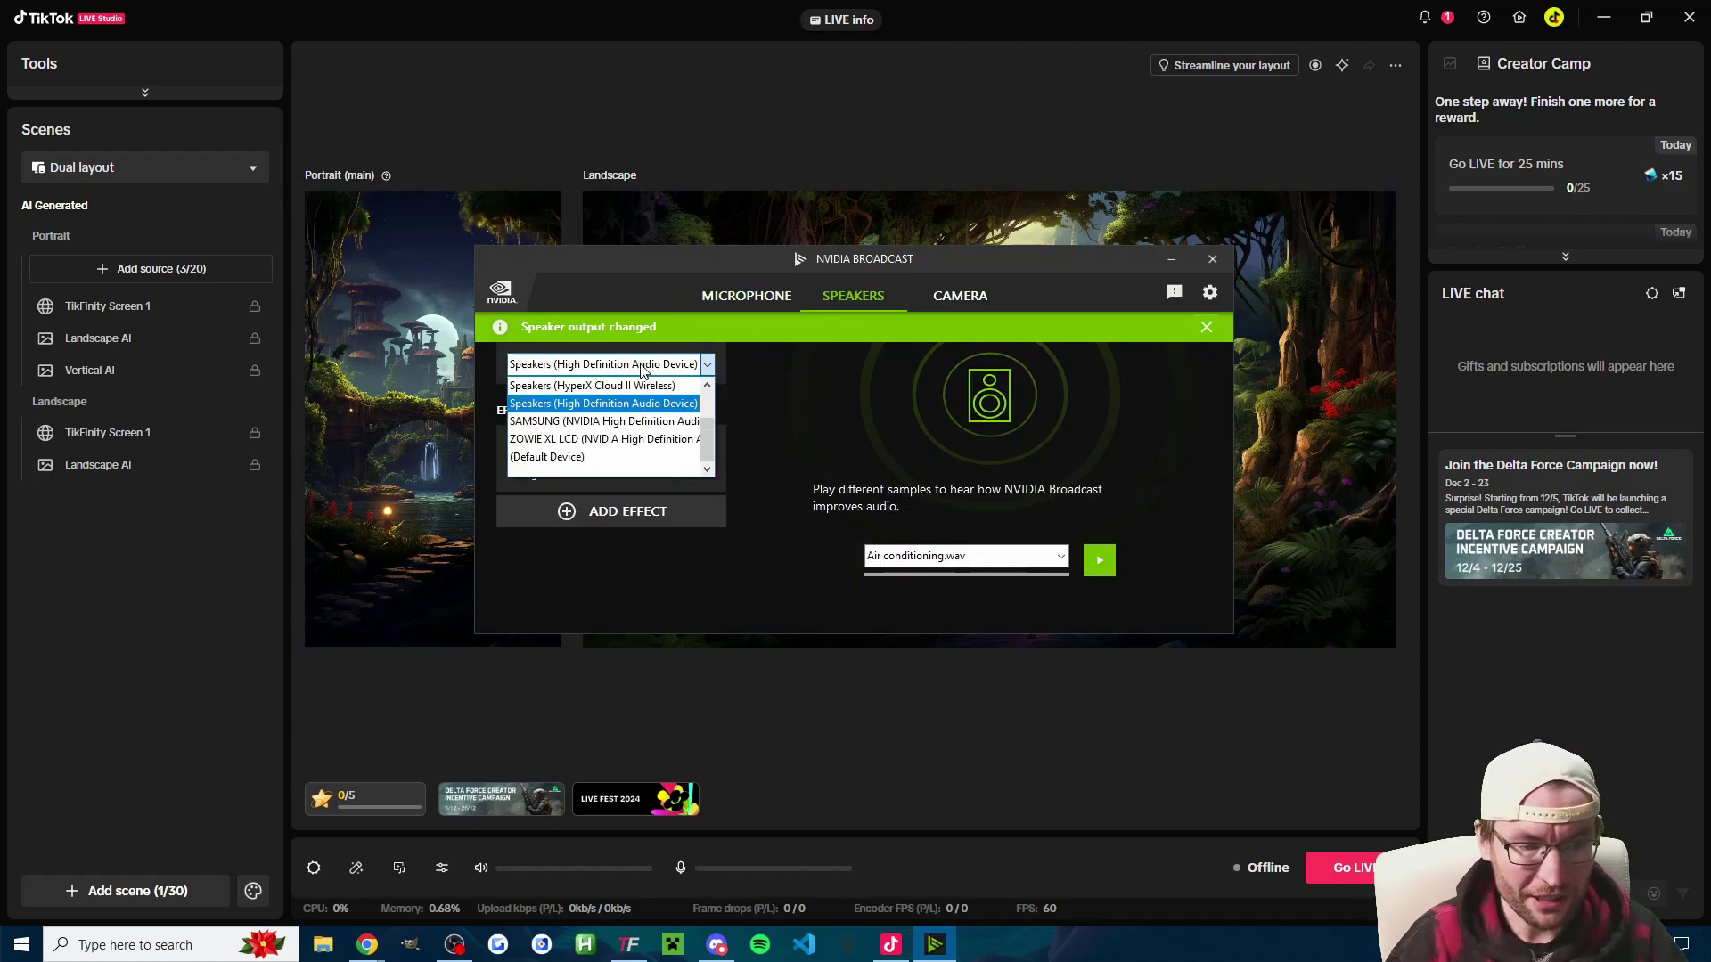
pyautogui.click(788, 362)
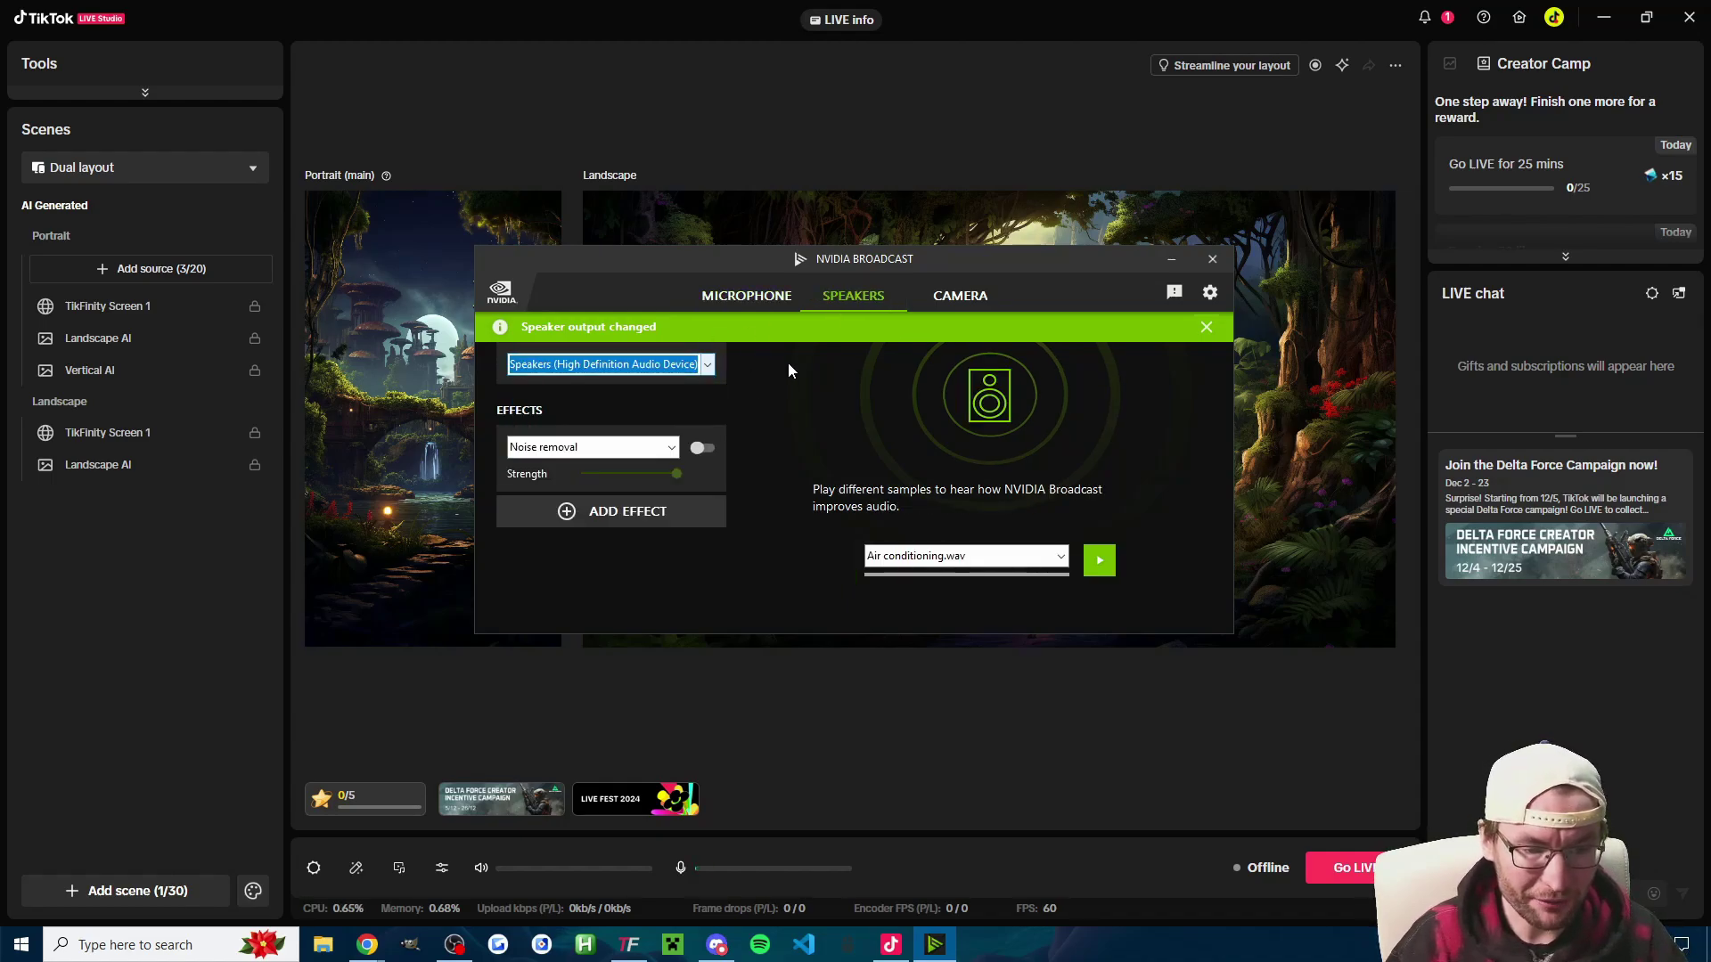
pyautogui.click(649, 362)
pyautogui.click(642, 386)
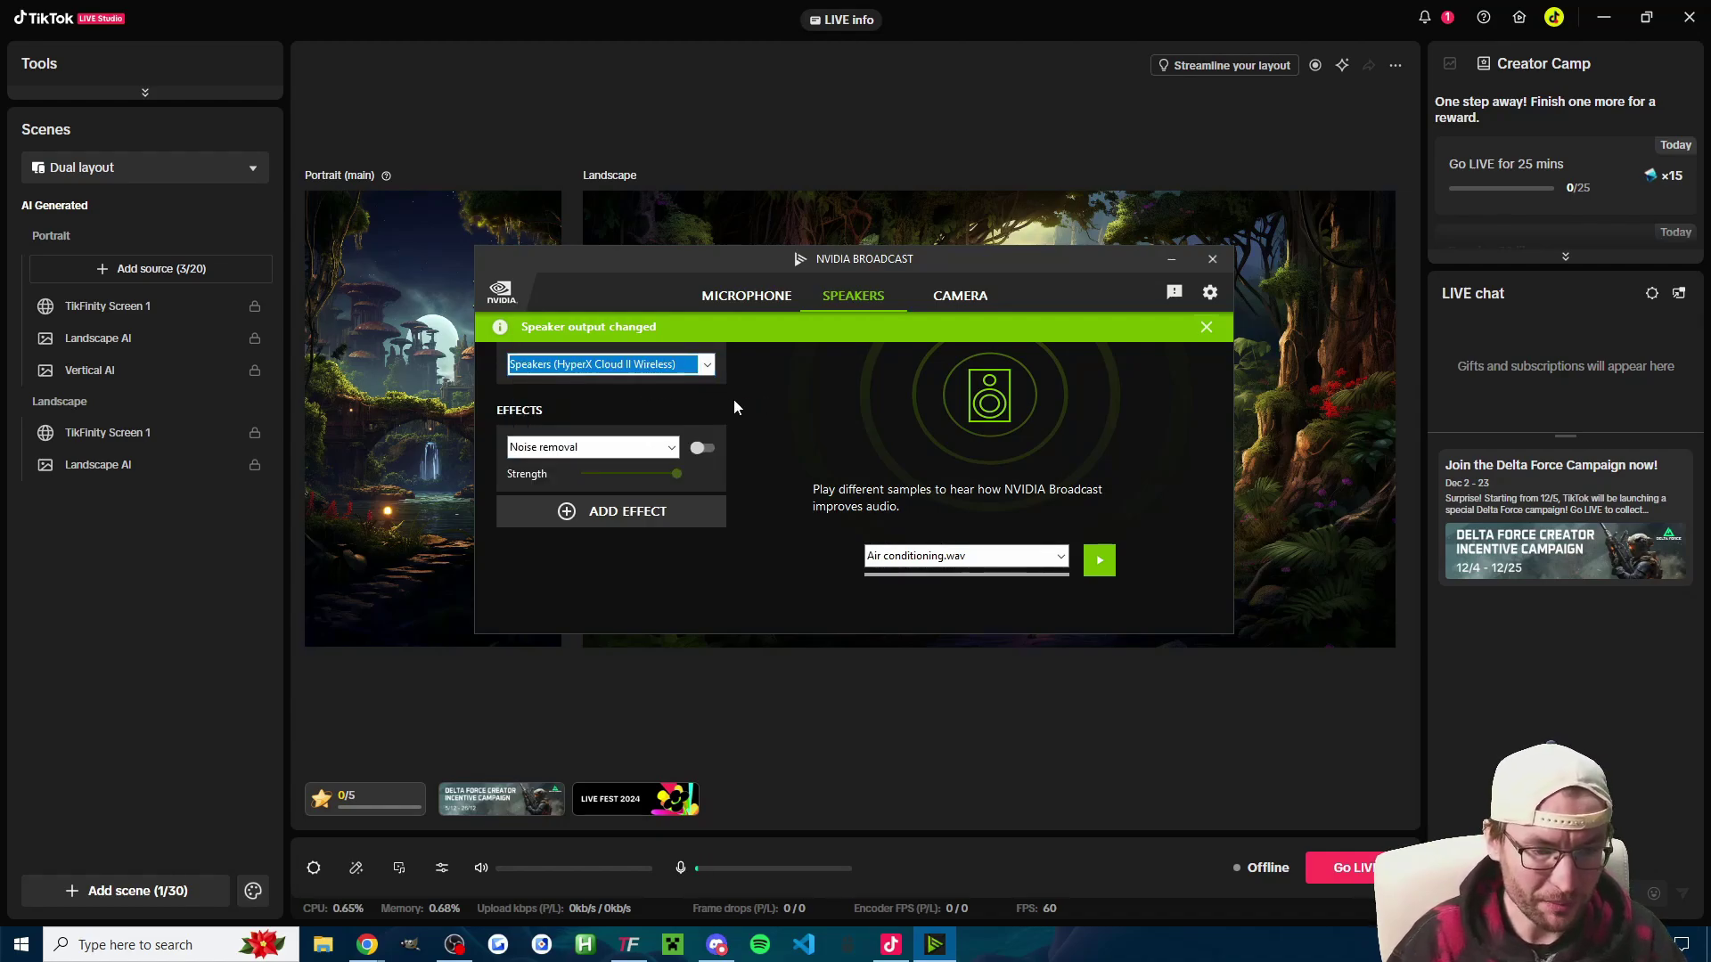
# Step: Remove the Noise removal and Room echo removal effects from the speakers
pyautogui.click(621, 512)
pyautogui.click(602, 519)
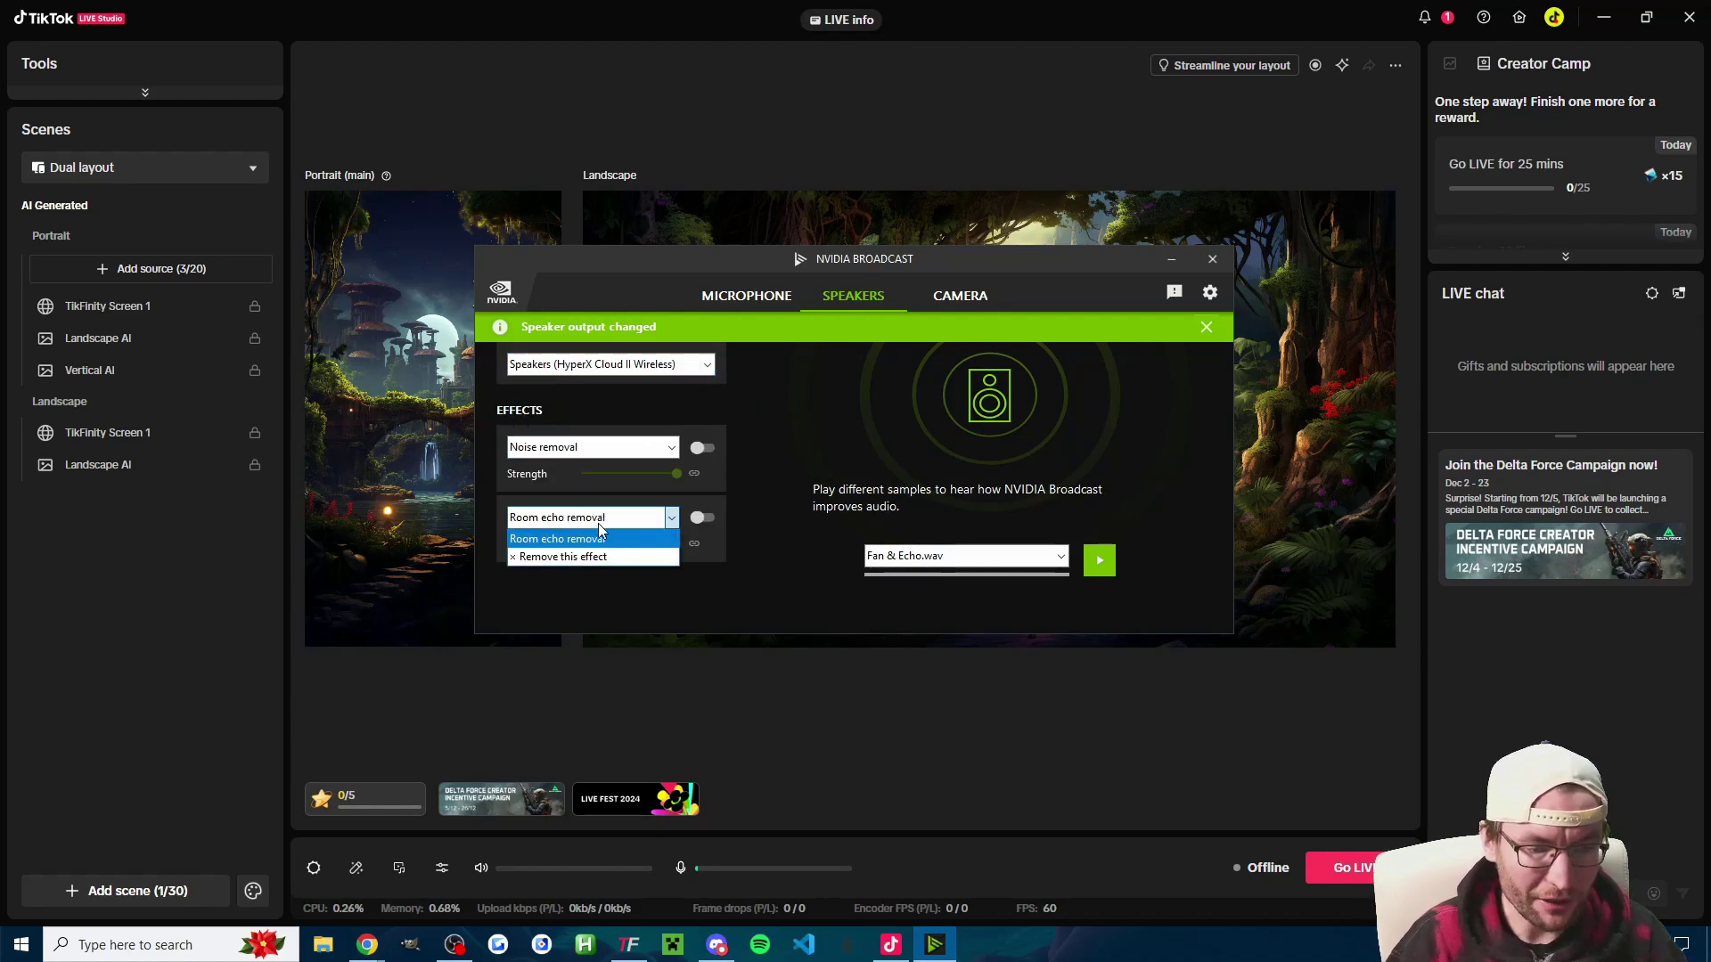
pyautogui.click(617, 447)
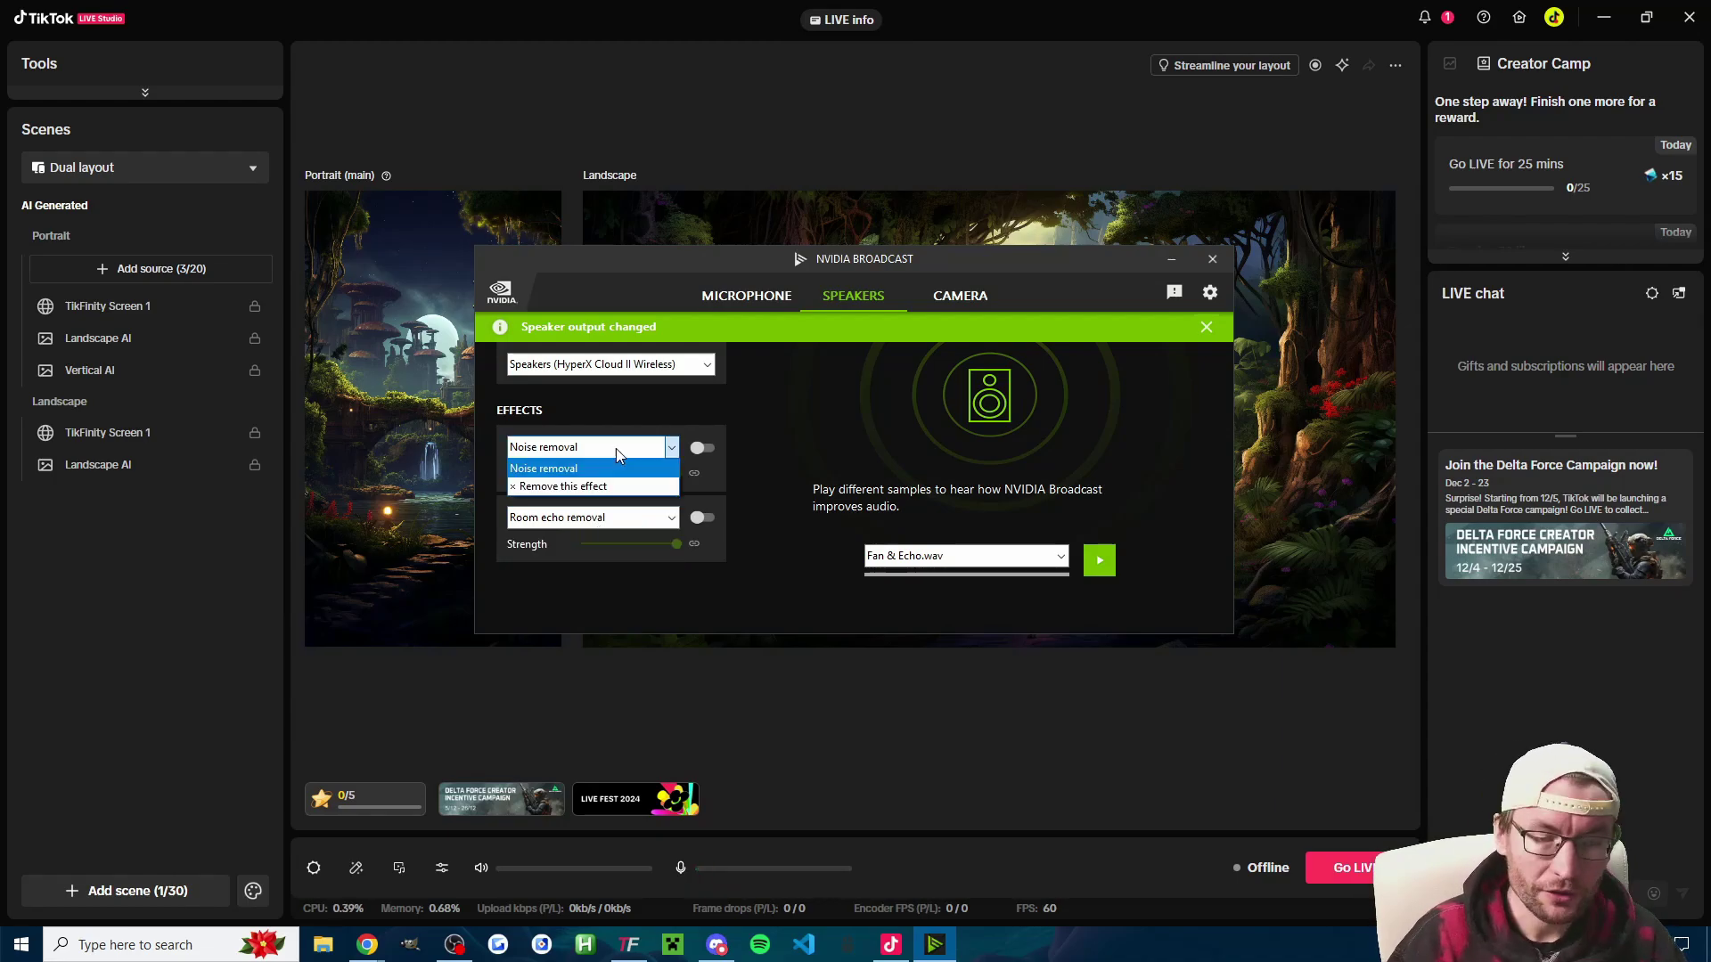
pyautogui.click(585, 486)
pyautogui.click(586, 447)
pyautogui.click(584, 505)
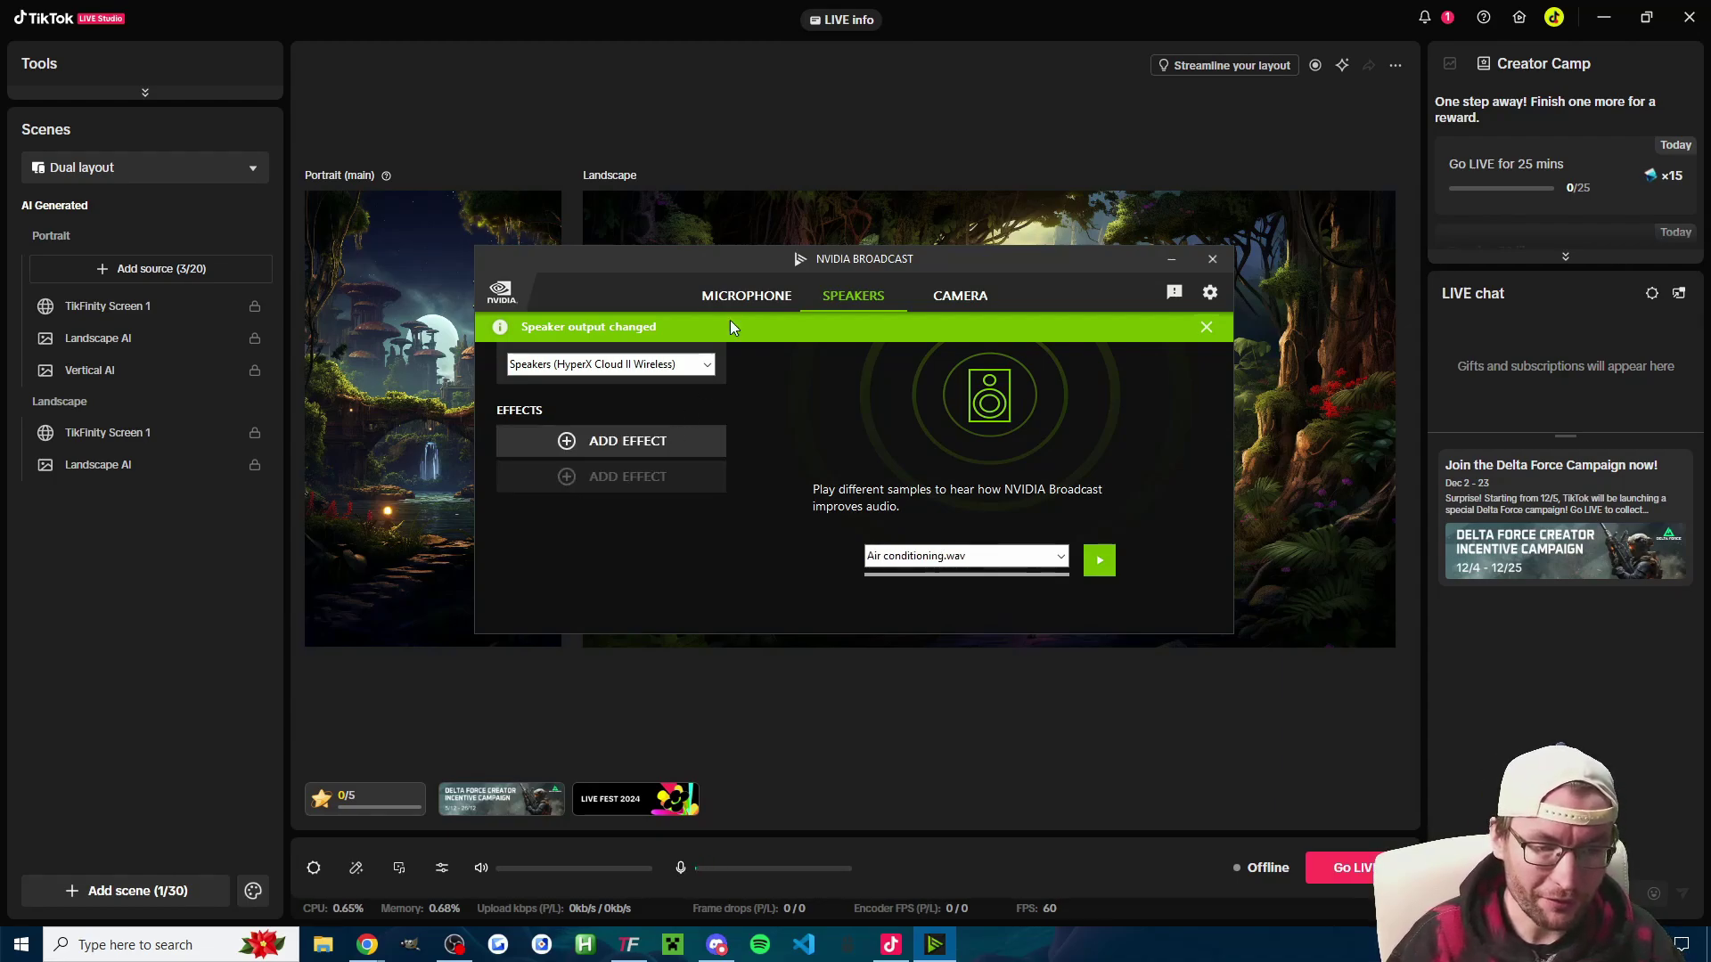
# Step: Return to the Microphone tab and review the Room echo removal effect without changing it
pyautogui.click(736, 301)
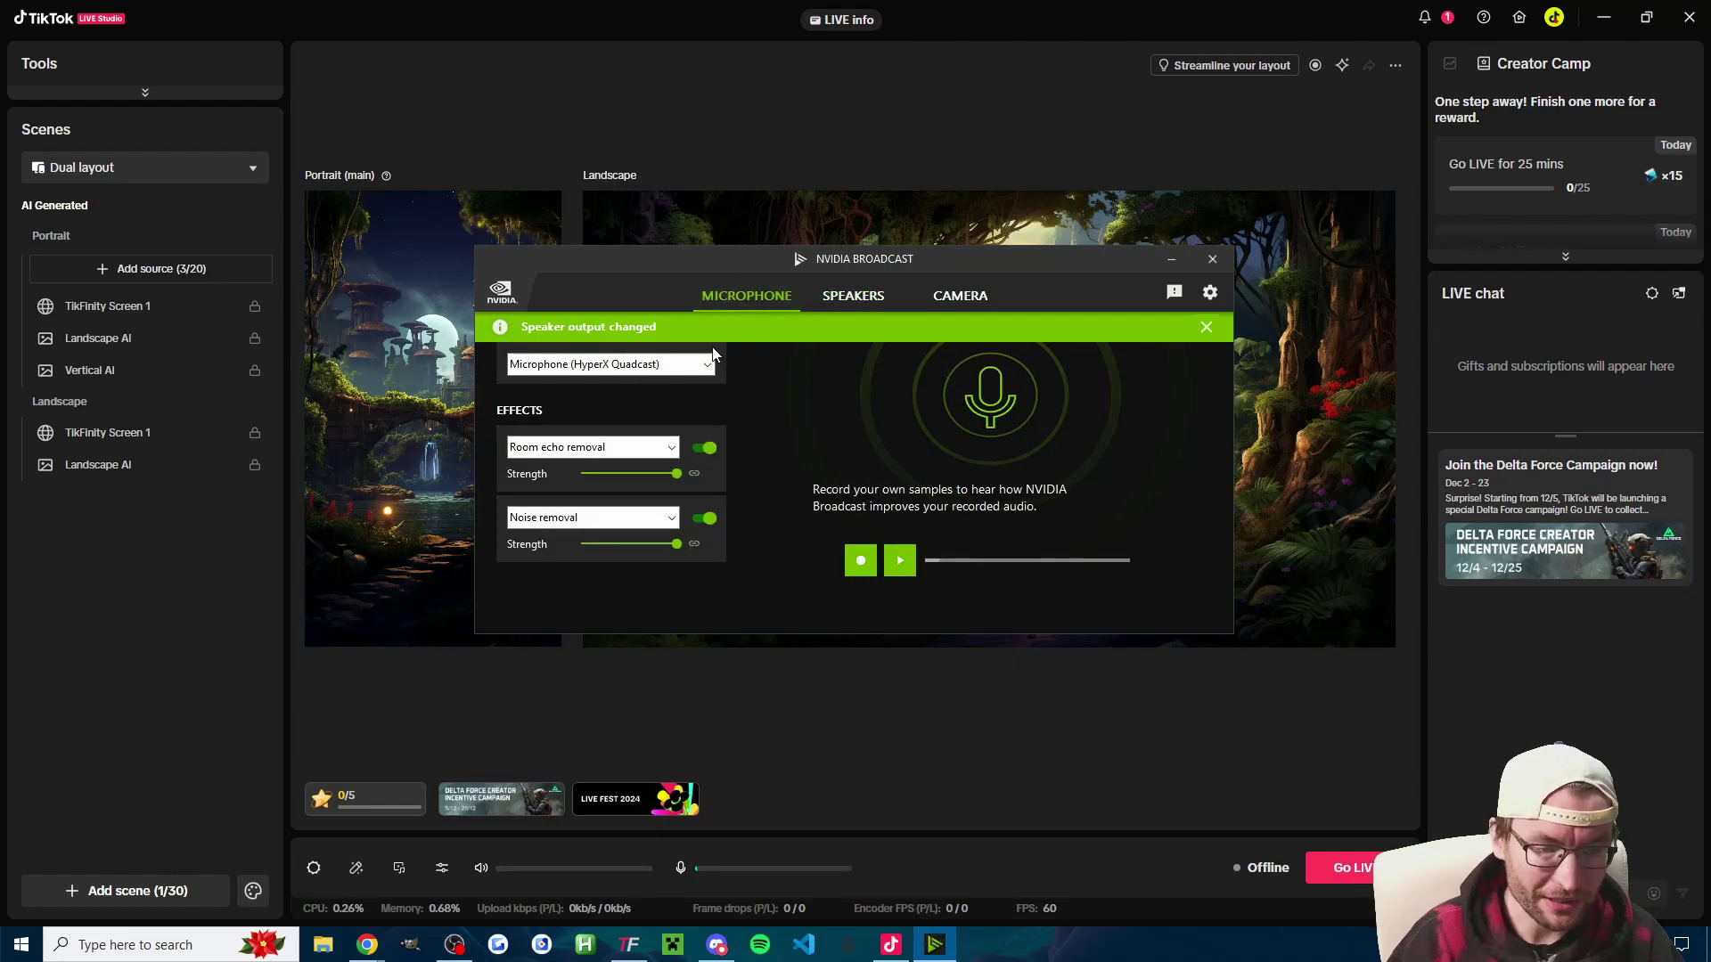
pyautogui.click(605, 446)
pyautogui.click(634, 406)
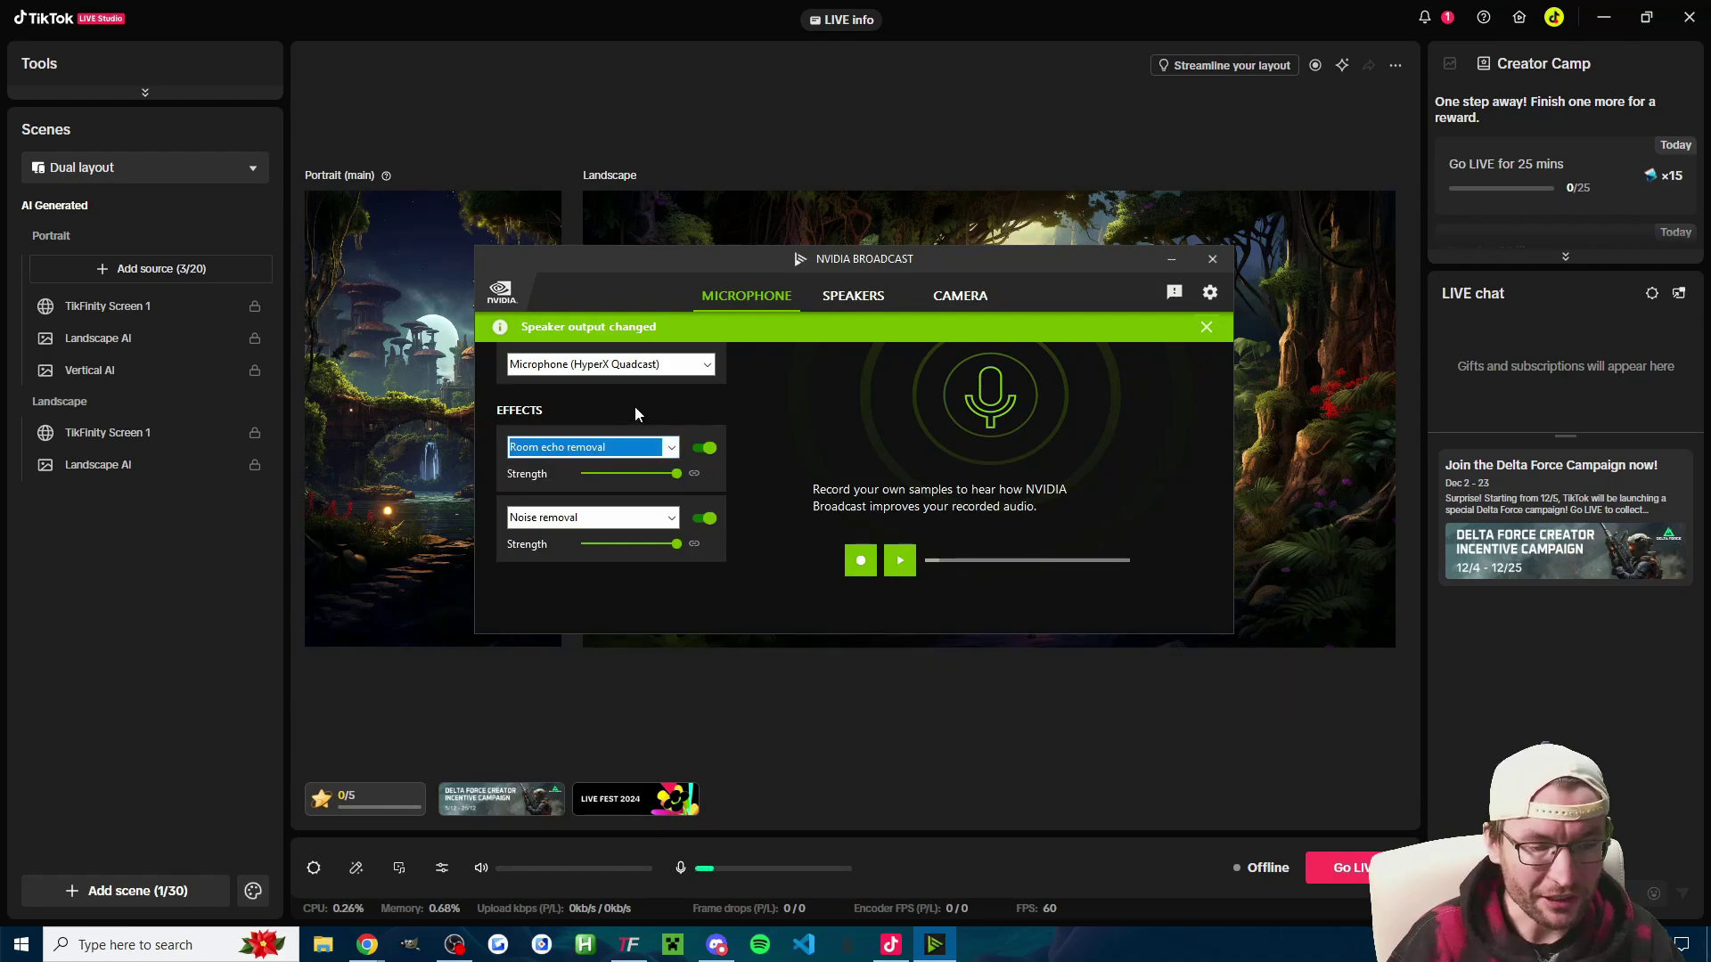
# Step: Switch the primary microphone to Microphone (NVIDIA Broadcast) with noise suppression off, and save
pyautogui.click(442, 867)
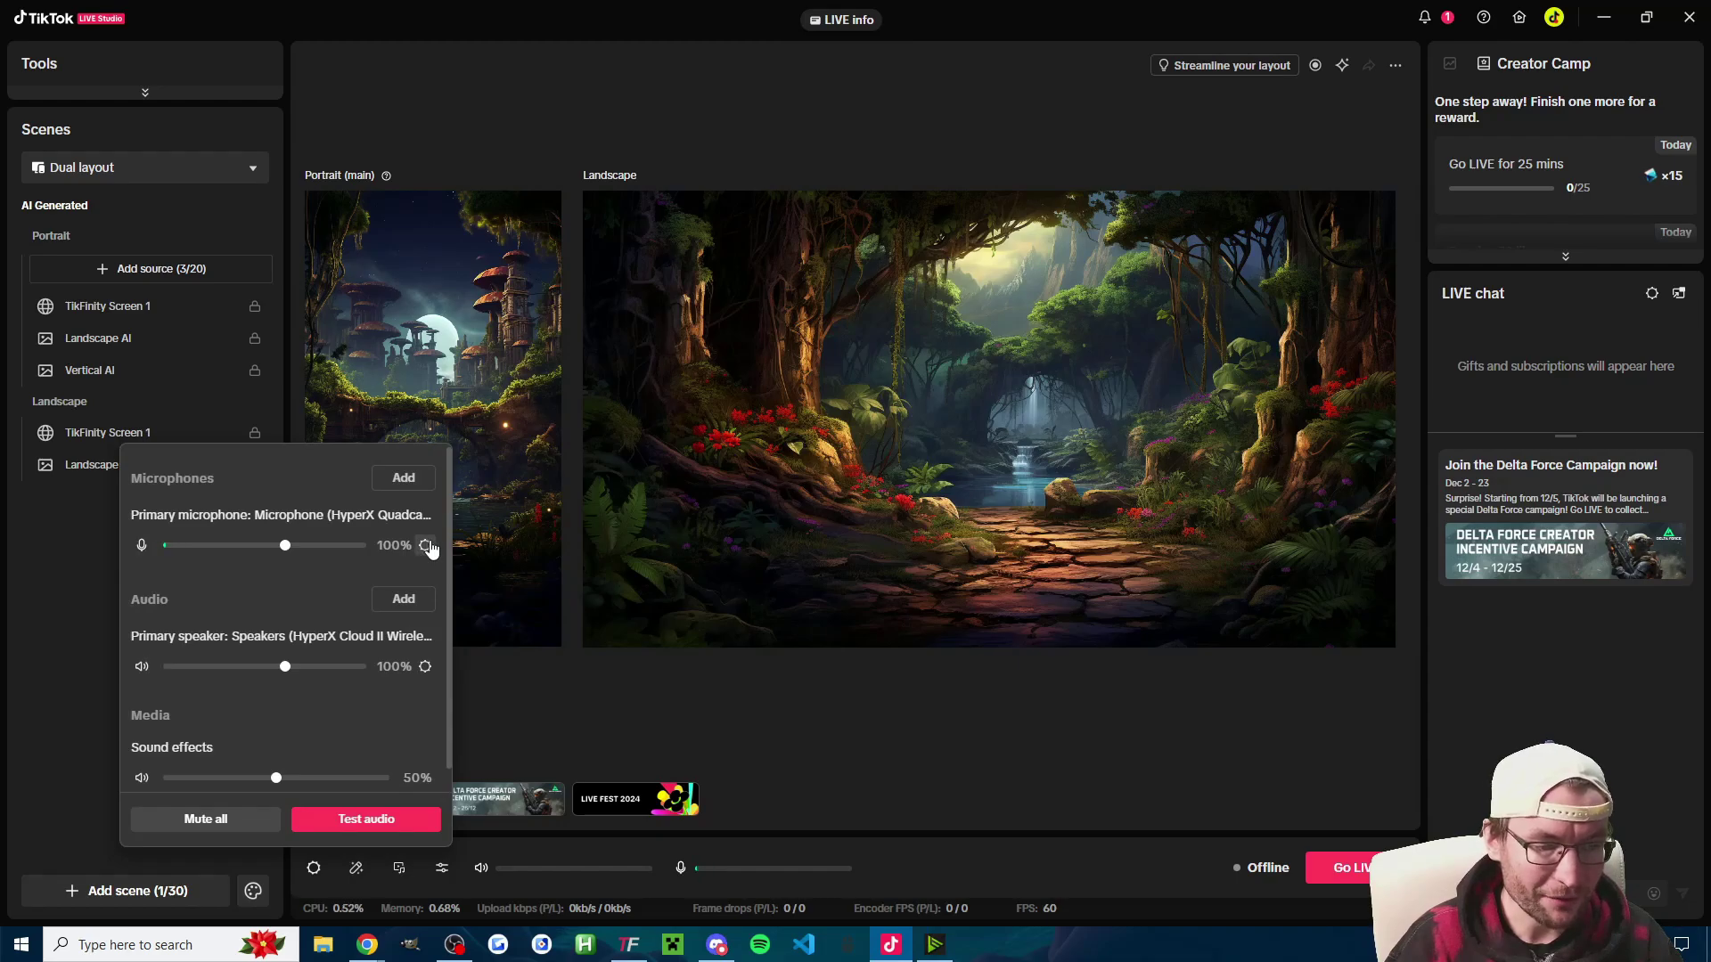
pyautogui.click(426, 546)
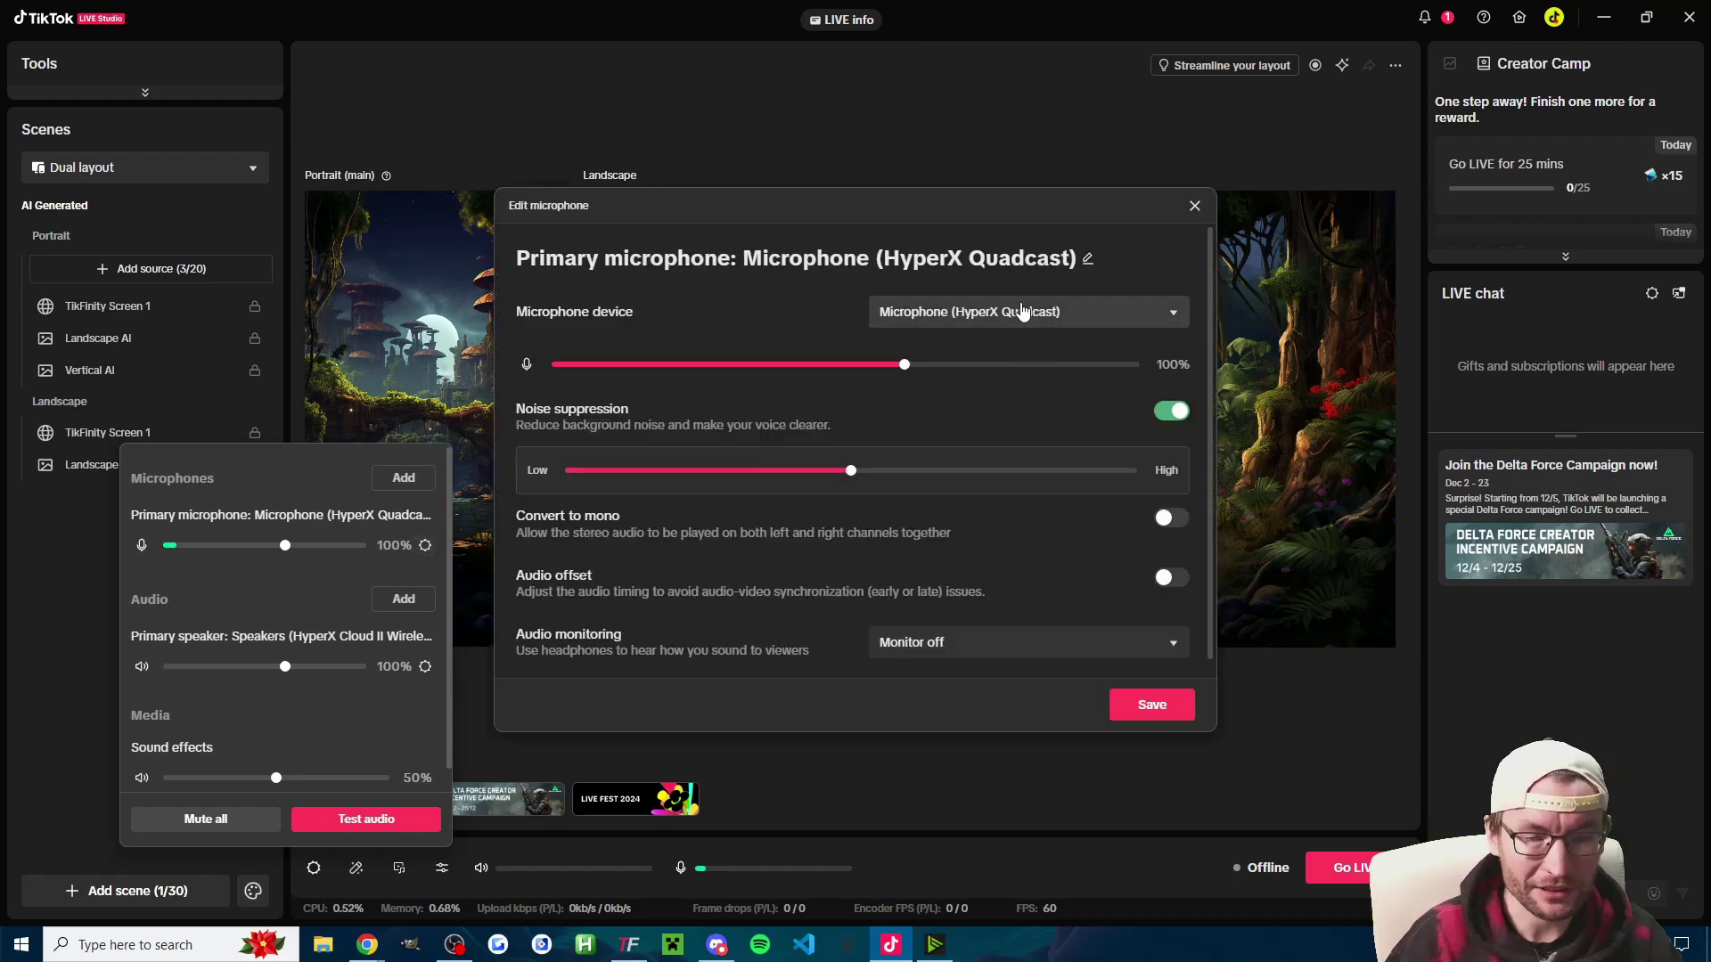
pyautogui.click(1019, 314)
pyautogui.click(997, 385)
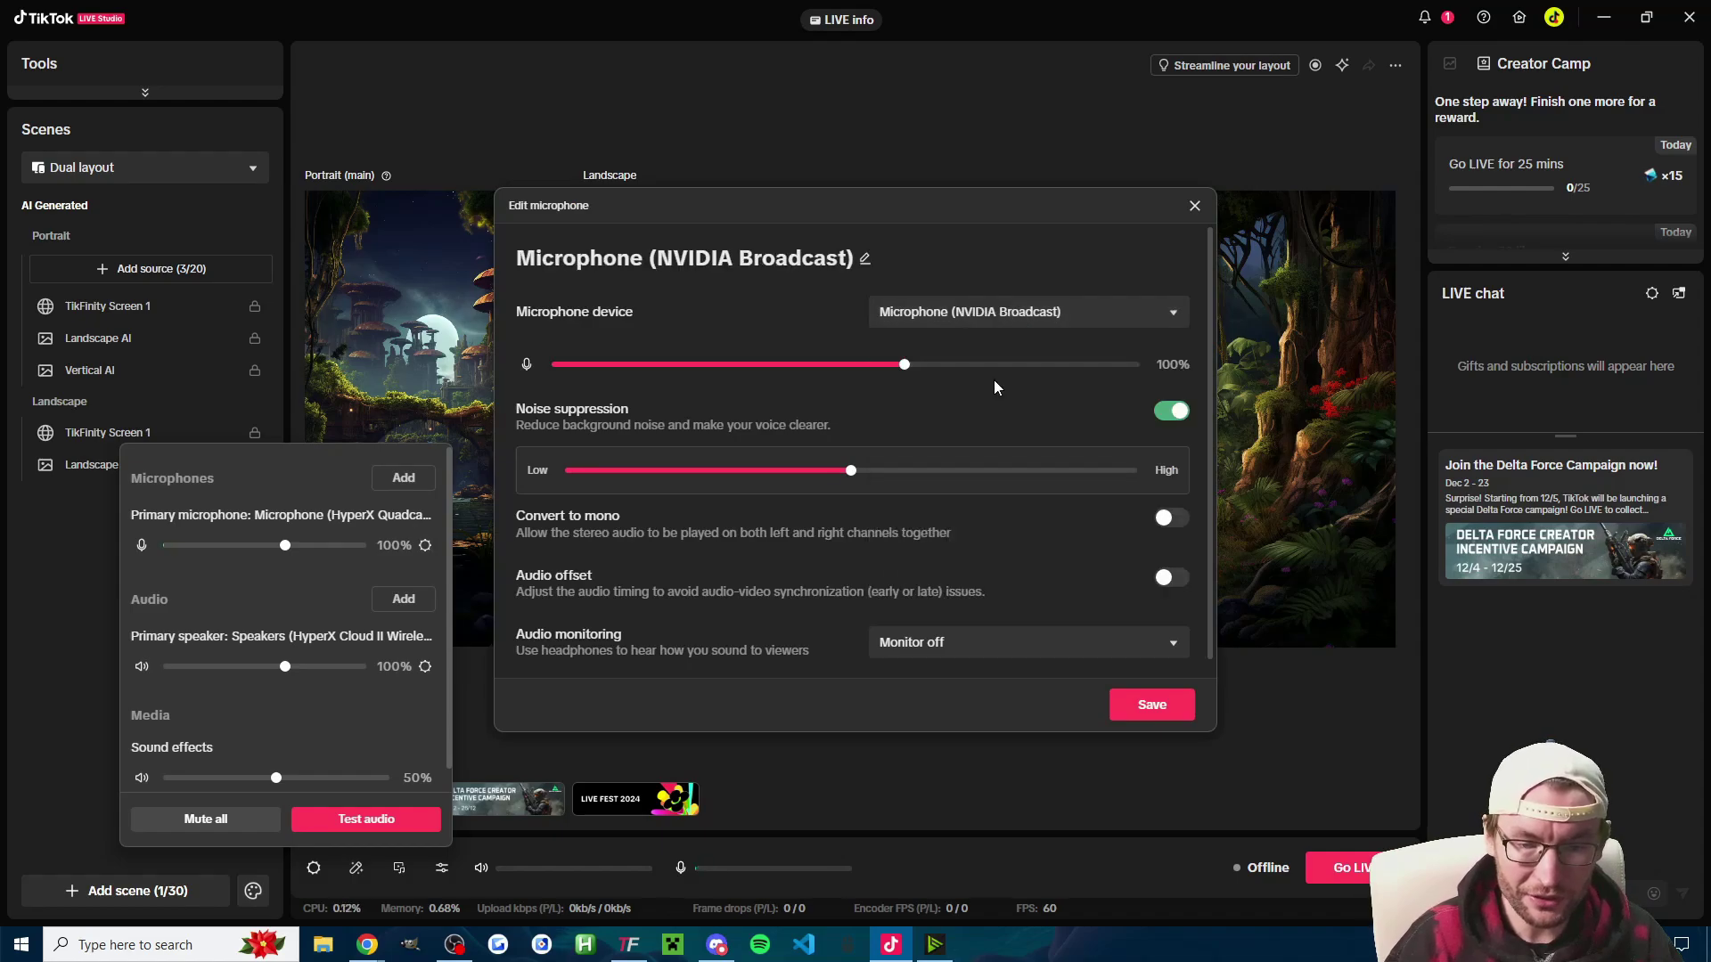
pyautogui.click(1174, 412)
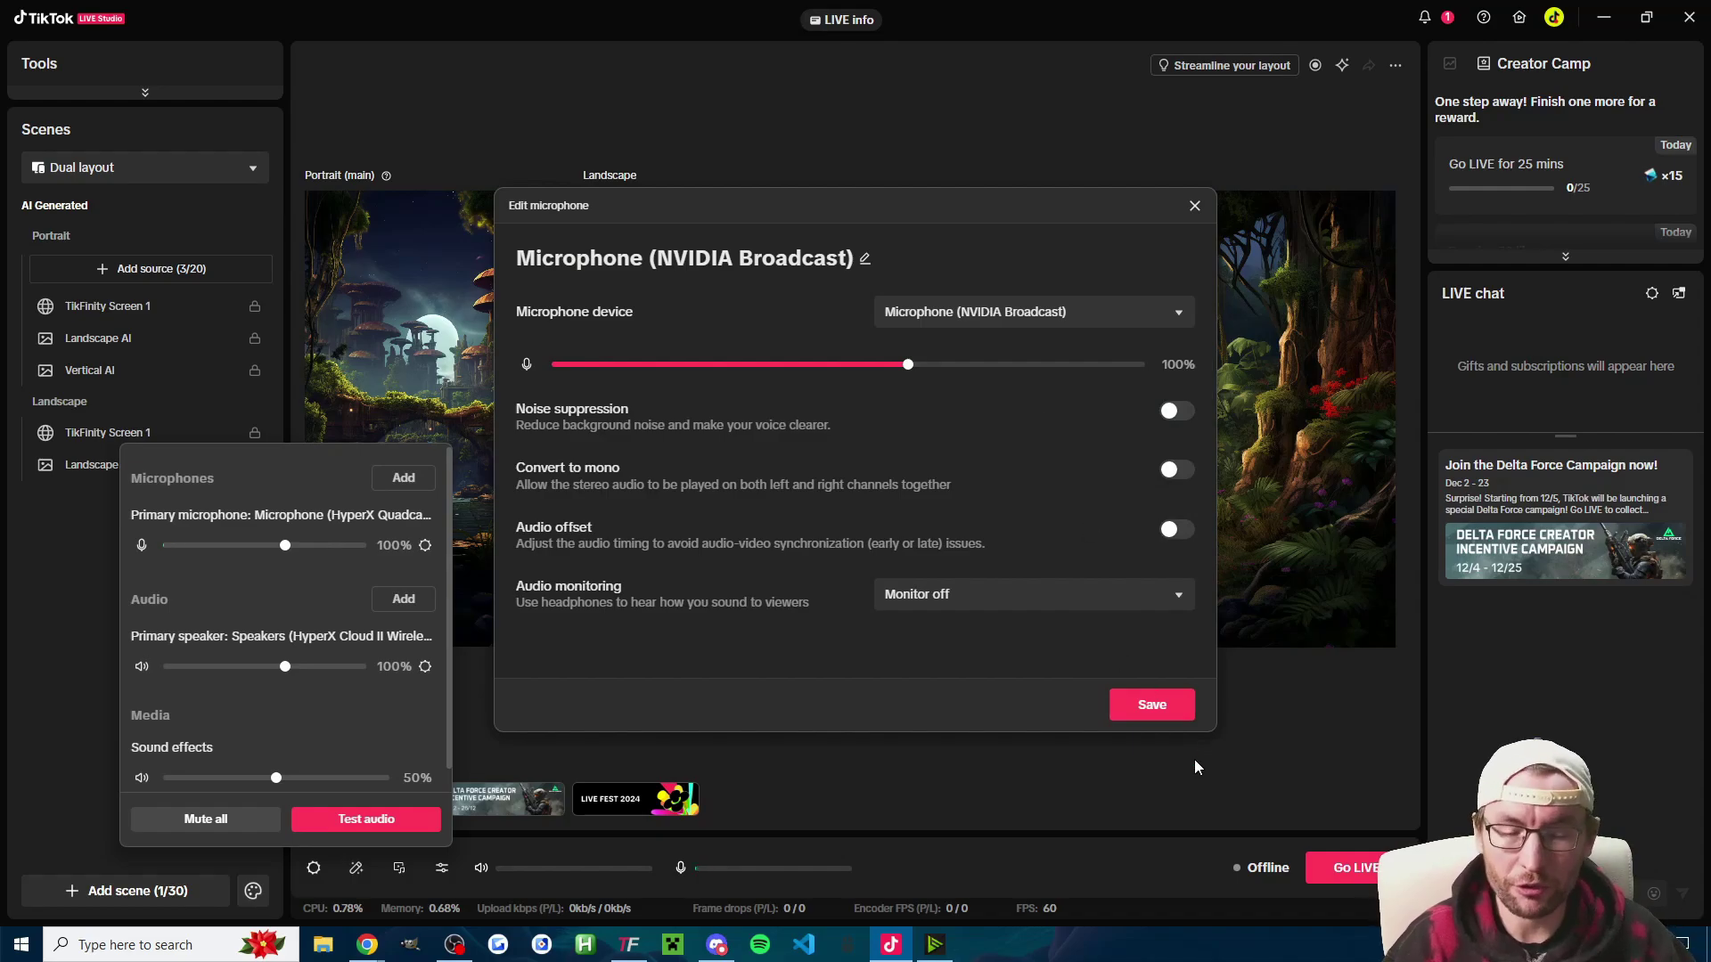
pyautogui.click(1147, 711)
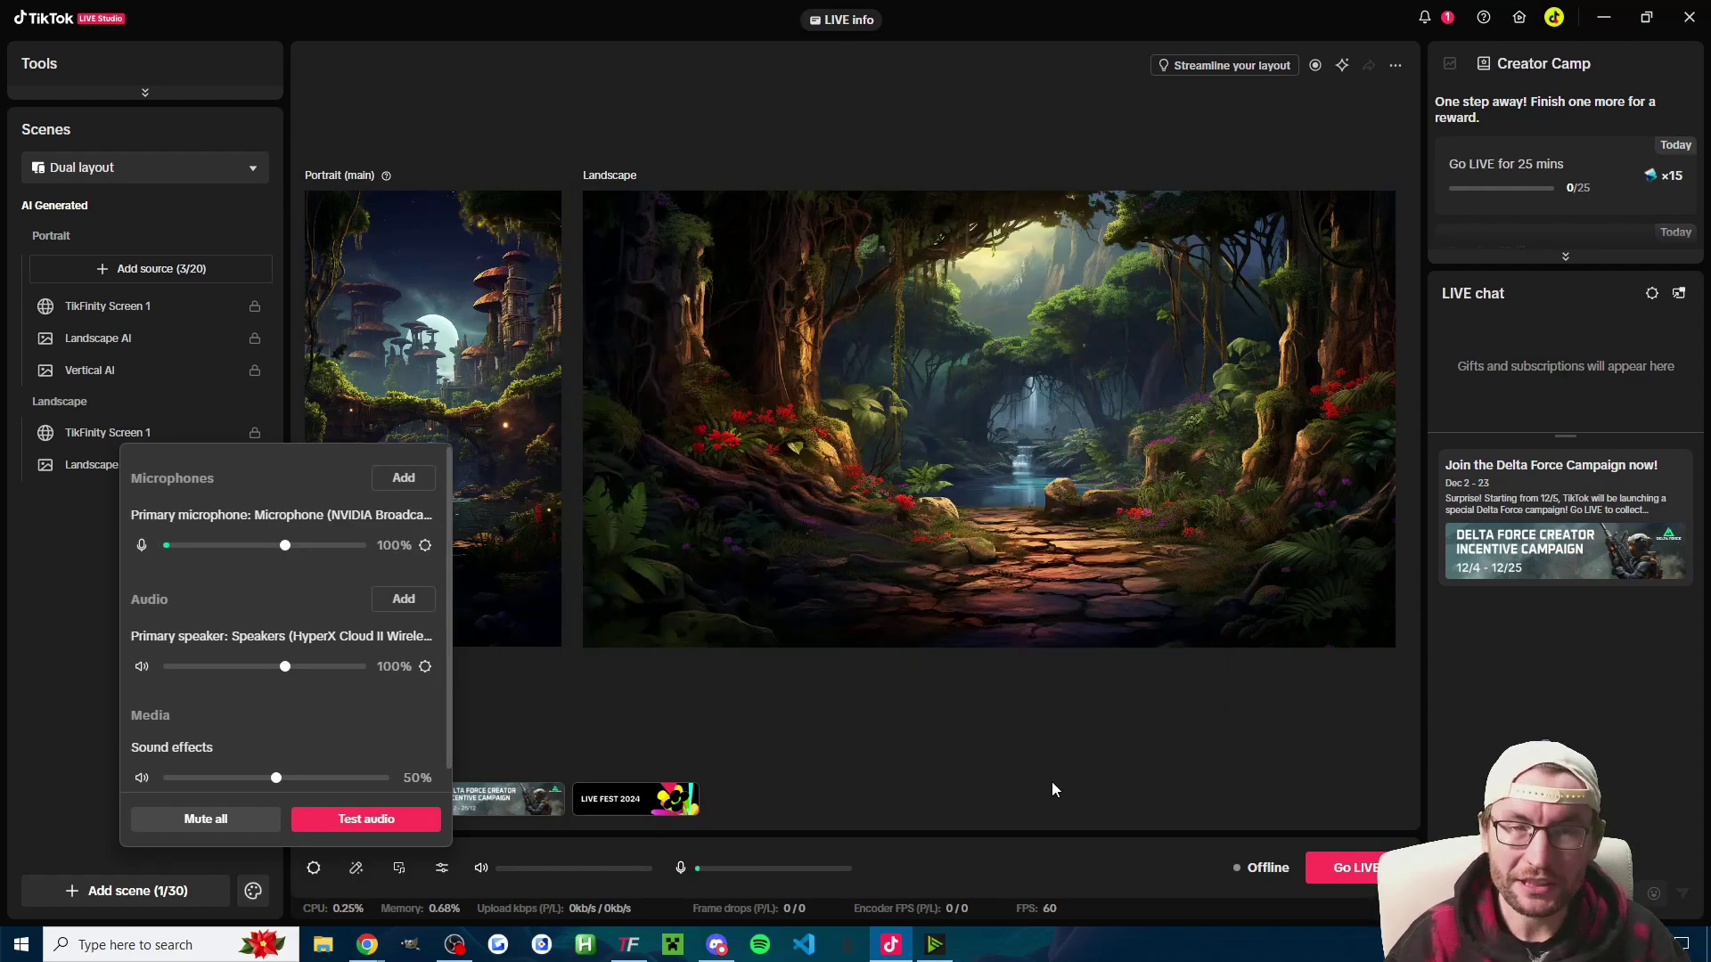